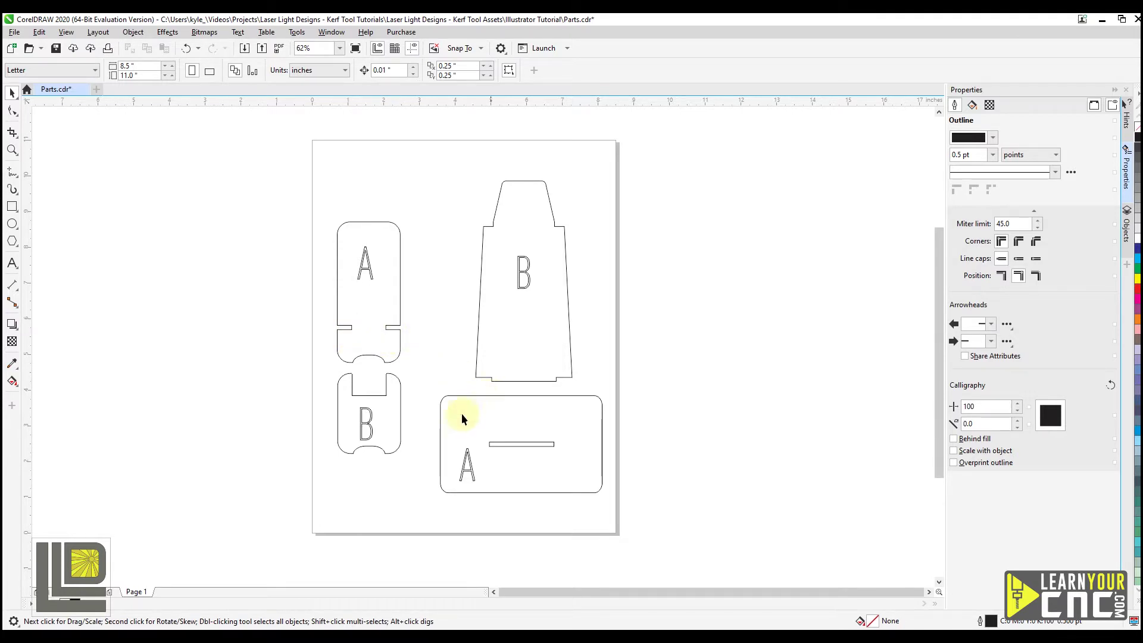
# Set the height of the horizontal slot in the base part marked A to 0.199 inches, with proportional scaling unlocked
pyautogui.scroll(3, 521, 456)
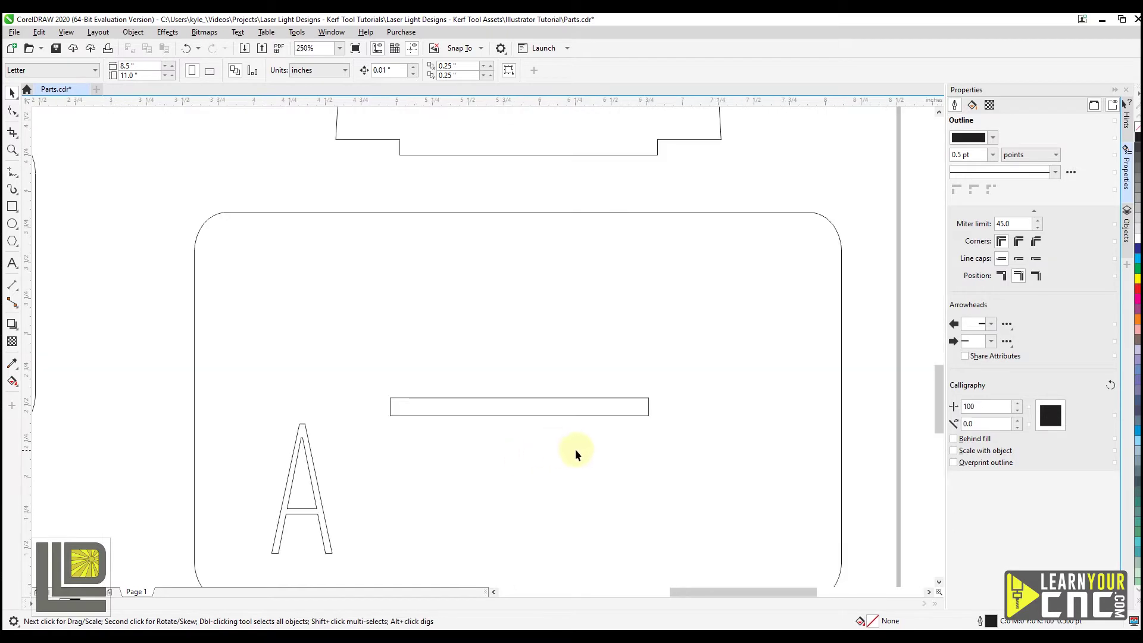
pyautogui.scroll(2, 602, 449)
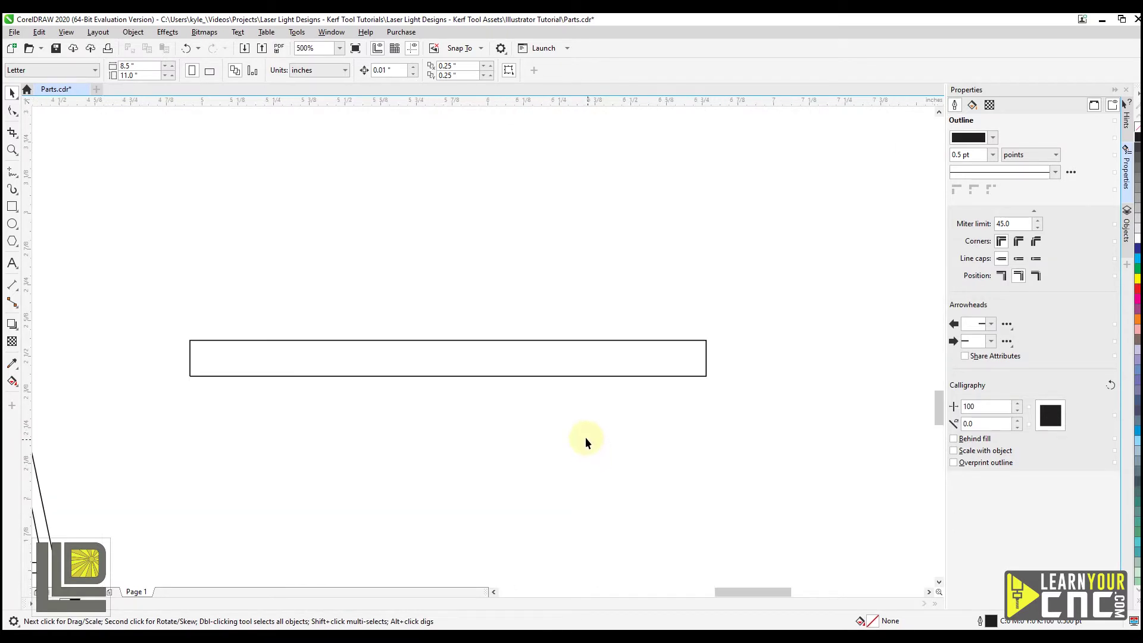
pyautogui.scroll(-1, 586, 442)
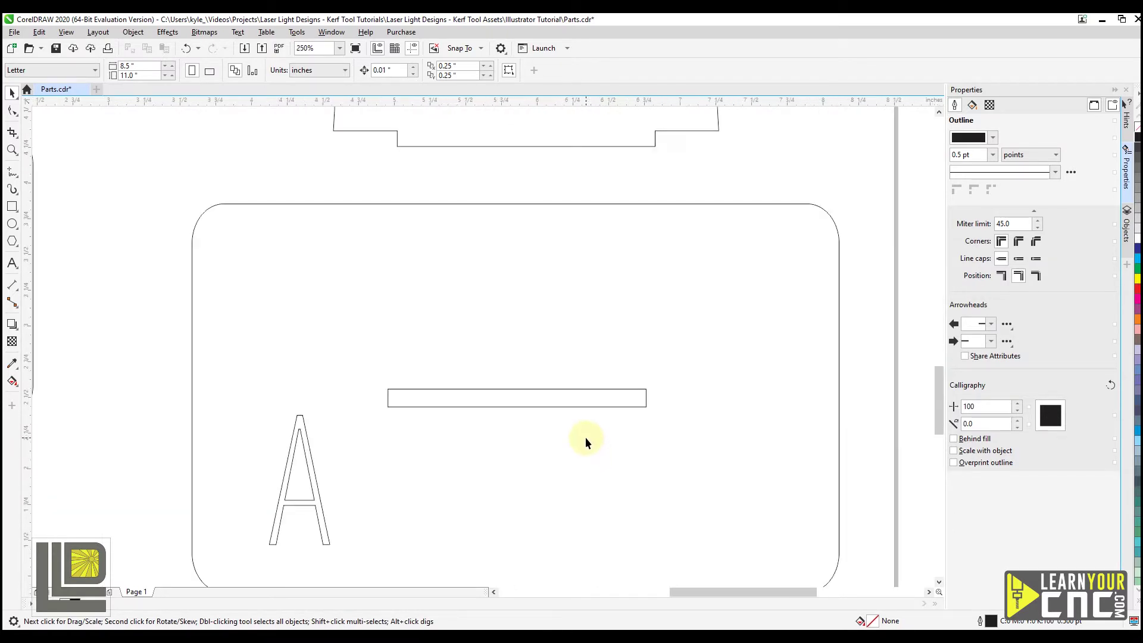
pyautogui.click(553, 390)
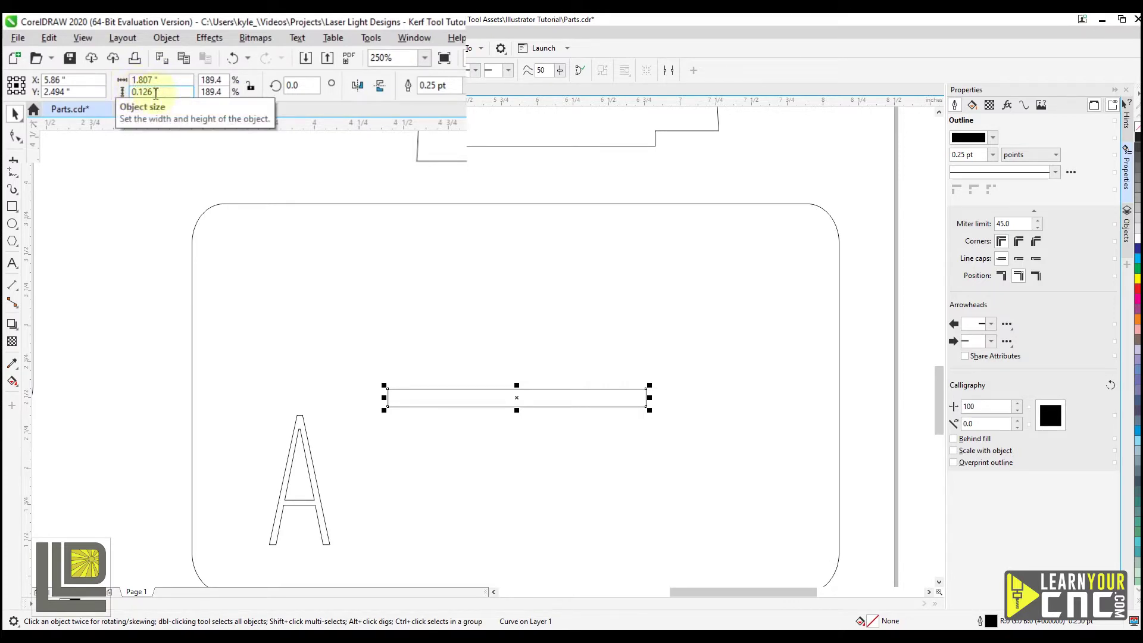
pyautogui.click(252, 87)
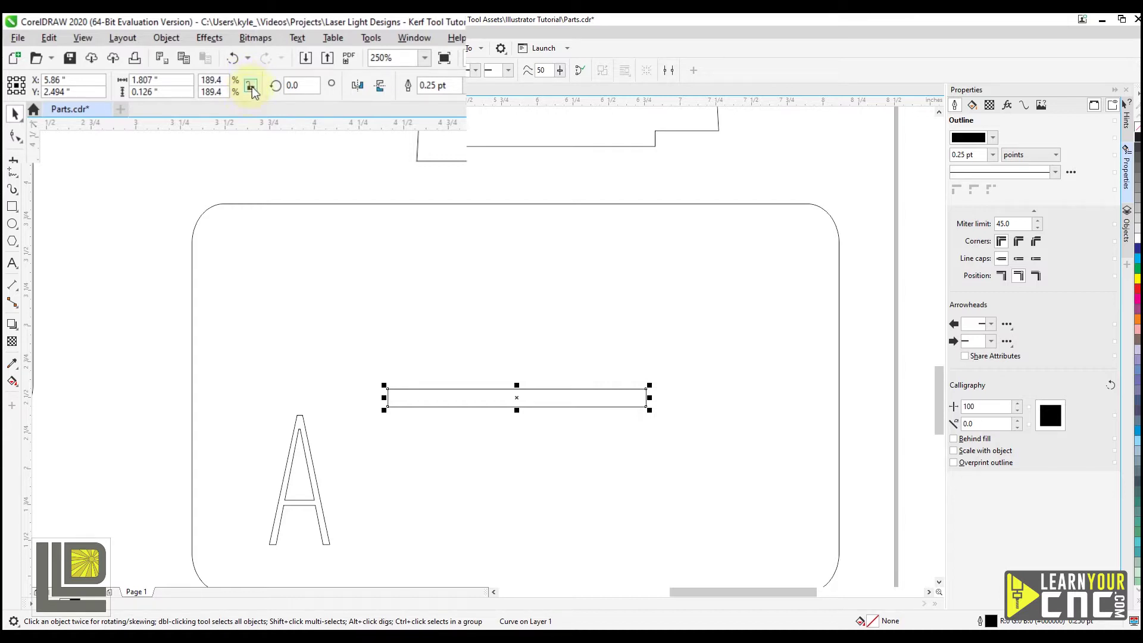
pyautogui.click(152, 91)
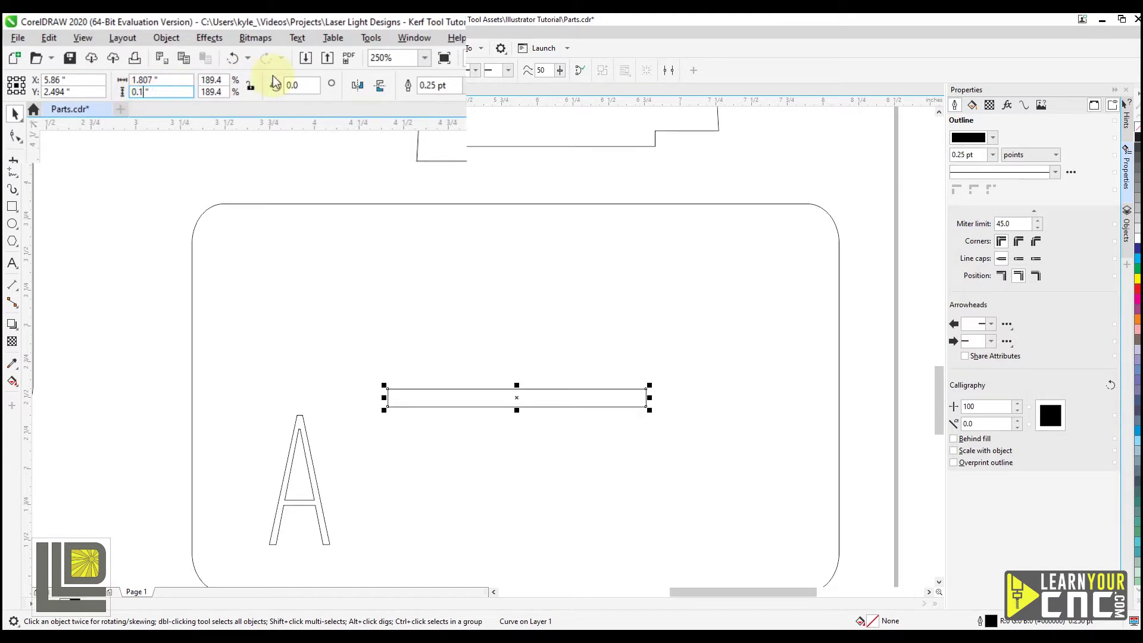
pyautogui.write('99')
pyautogui.press('Return')
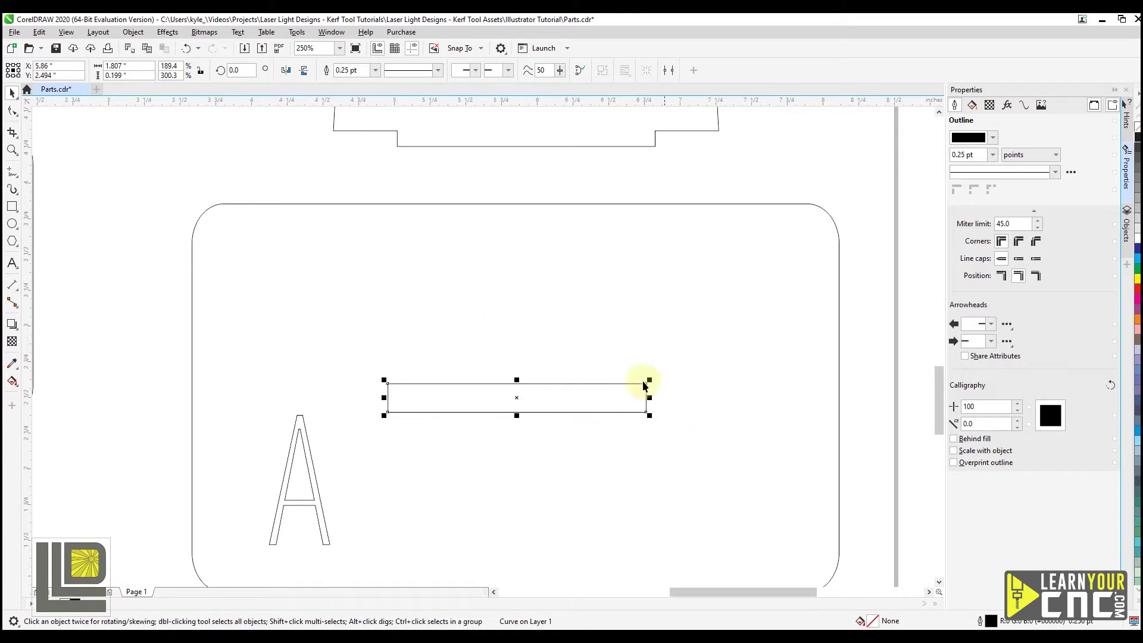
# Break the curve of the upright part marked A at the upper outer corner node of its left notch
pyautogui.scroll(-4, 648, 417)
pyautogui.scroll(6, 463, 291)
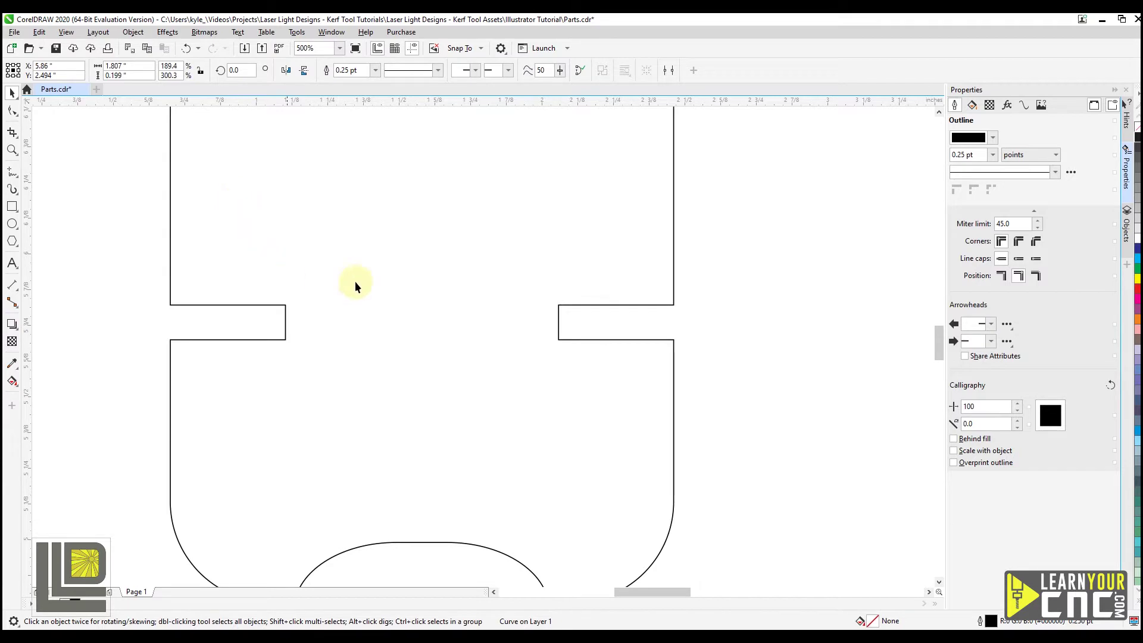
pyautogui.click(169, 250)
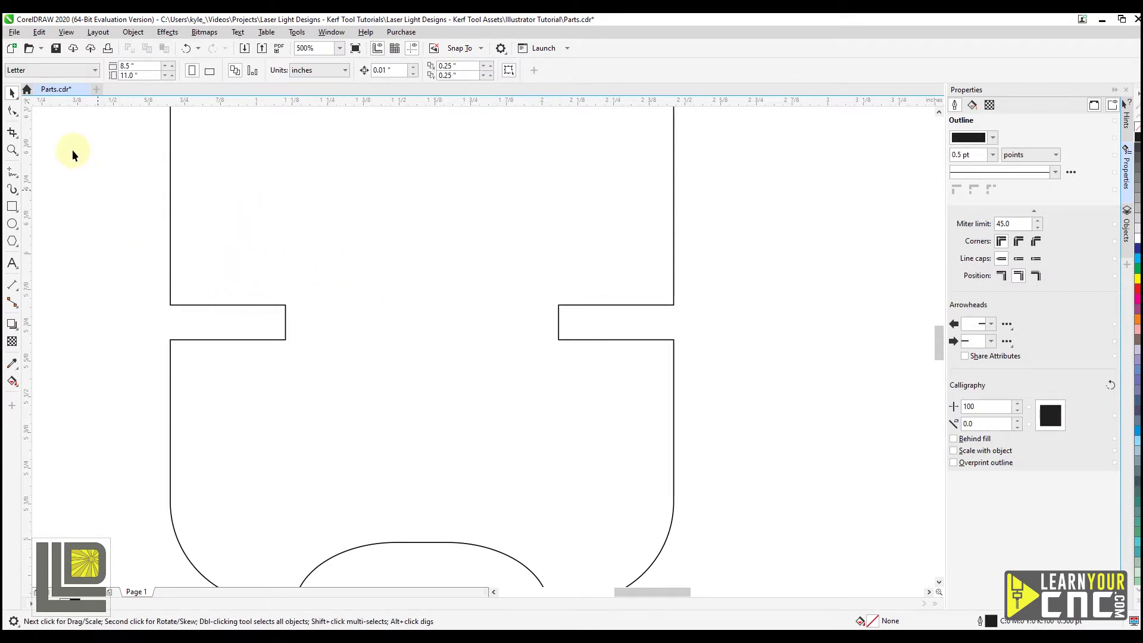
pyautogui.doubleClick(172, 230)
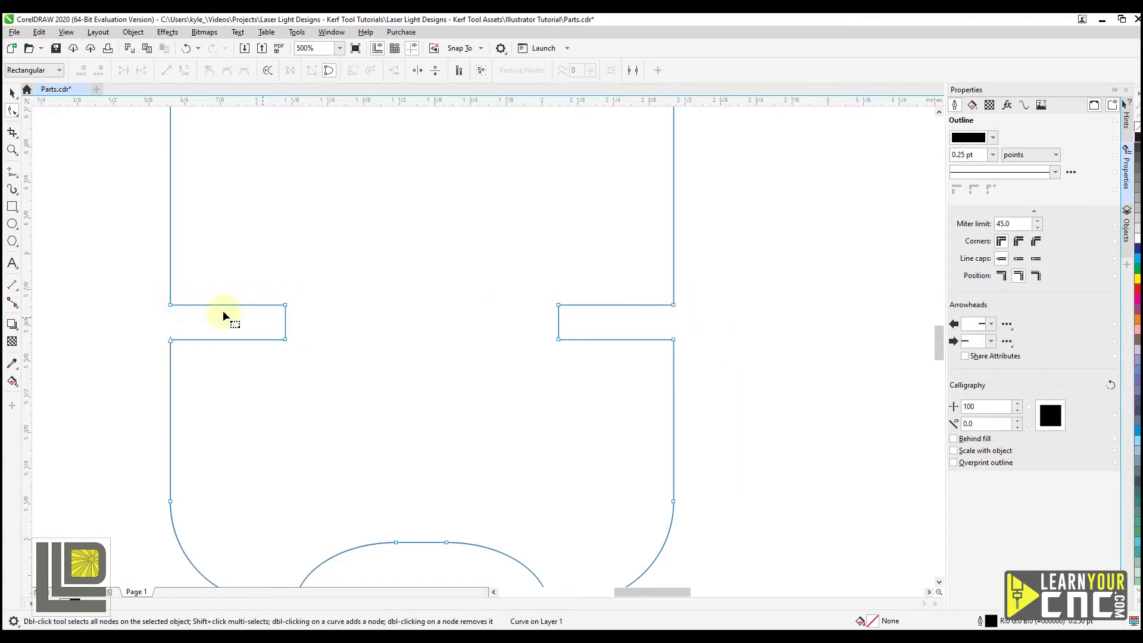
pyautogui.moveTo(170, 305); pyautogui.dragTo(186, 276)
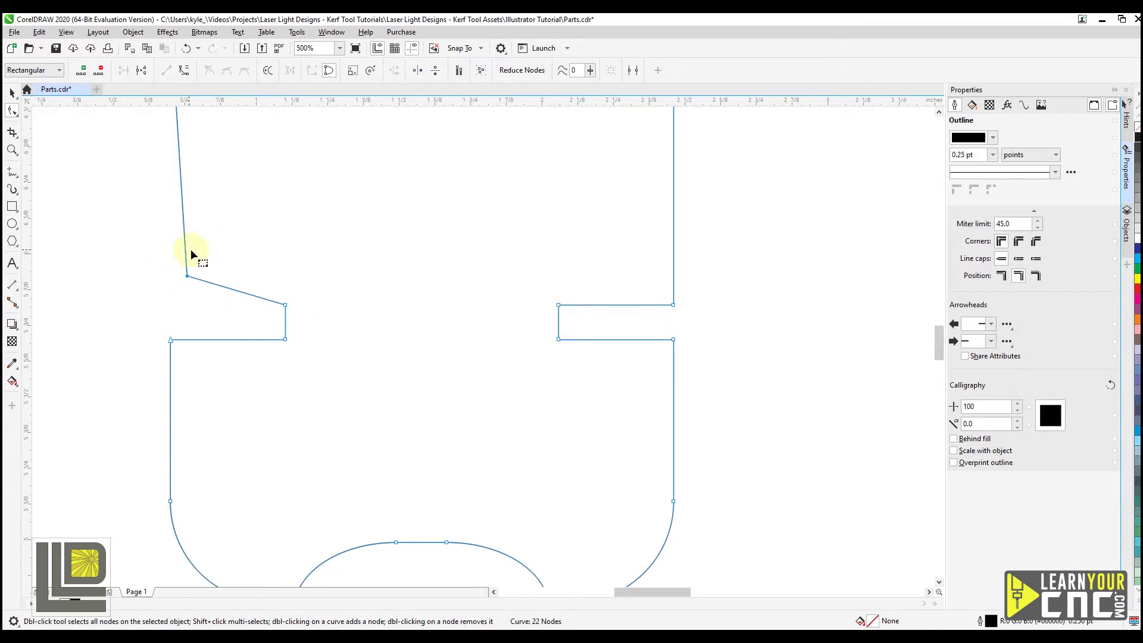
pyautogui.hotkey('ctrl', 'z')
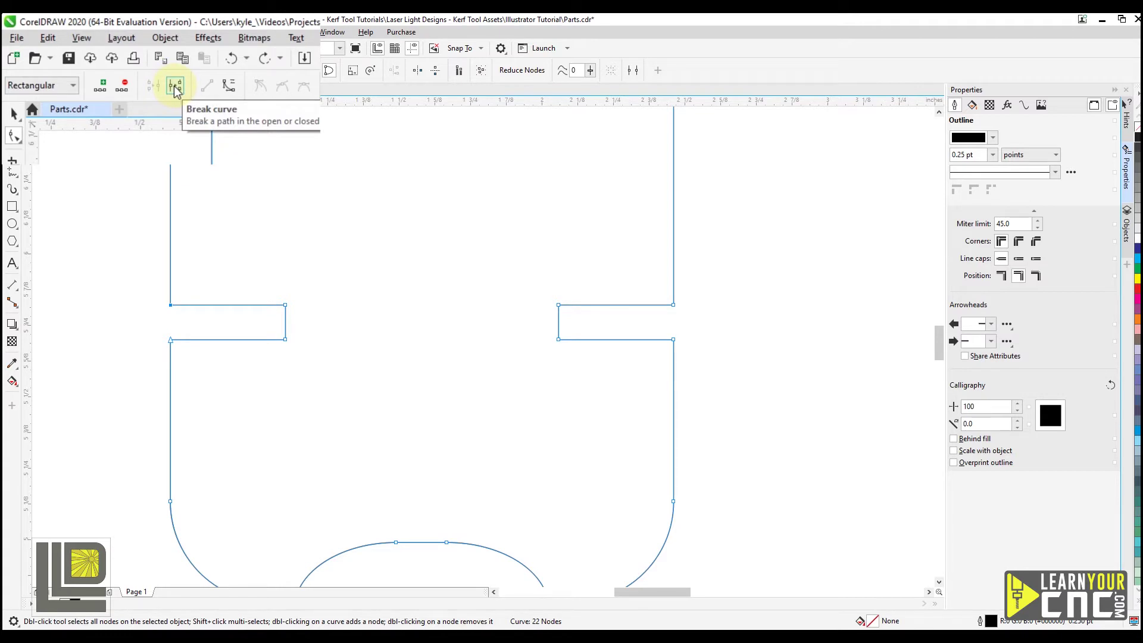
pyautogui.click(177, 88)
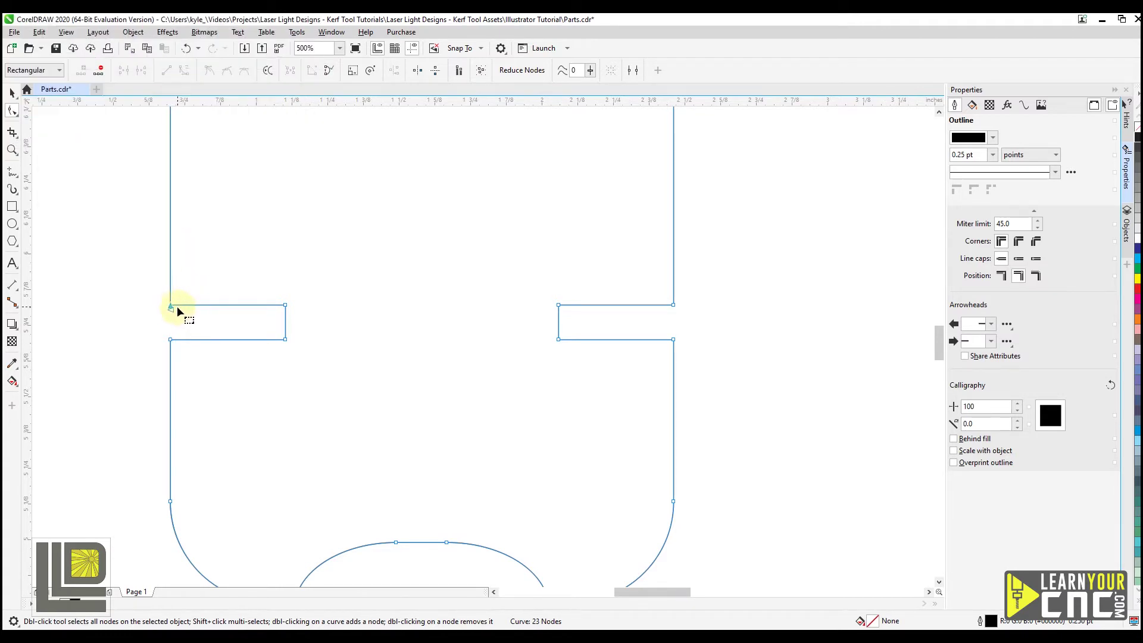
pyautogui.moveTo(176, 307); pyautogui.dragTo(219, 261)
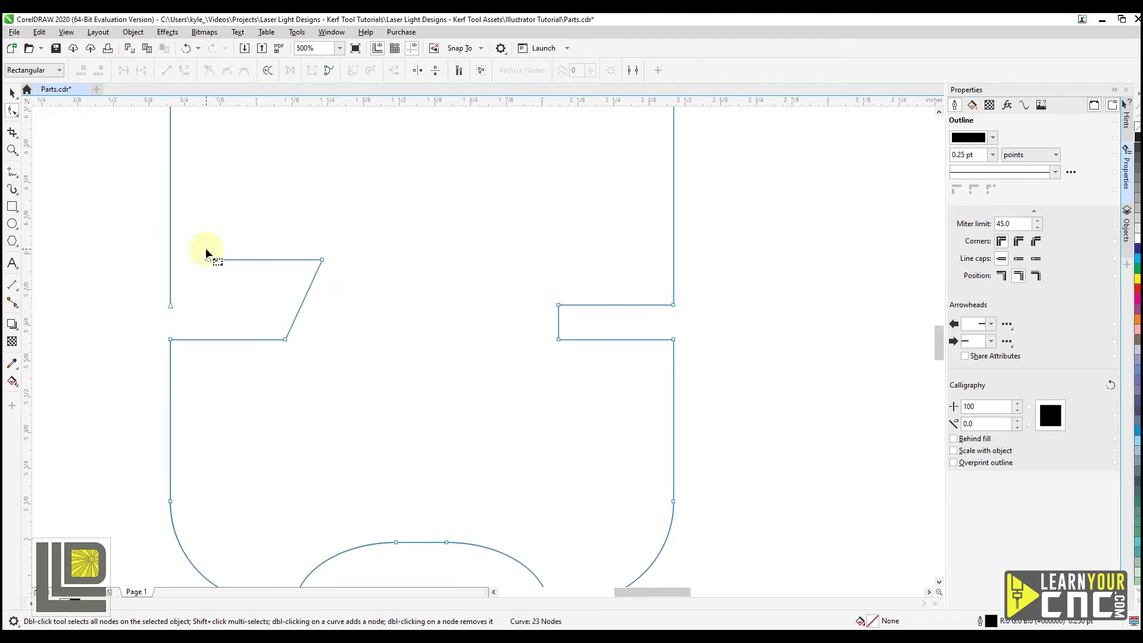
pyautogui.hotkey('ctrl', 'z')
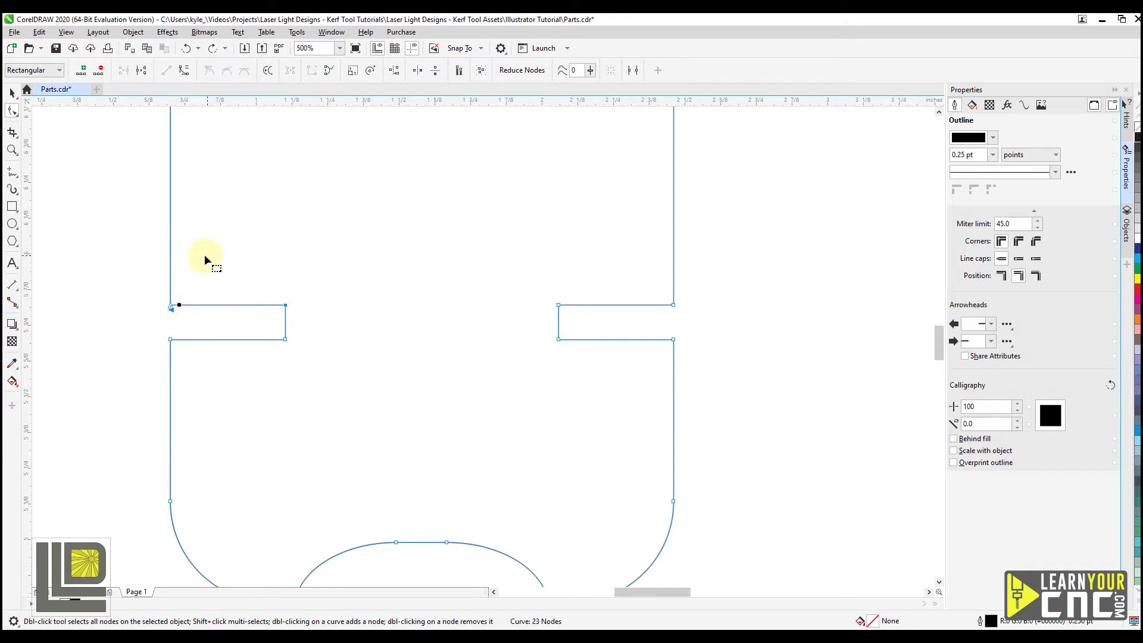
# Break the curve at the left notch's lower outer corner and at both outer corners of the right notch
pyautogui.click(170, 340)
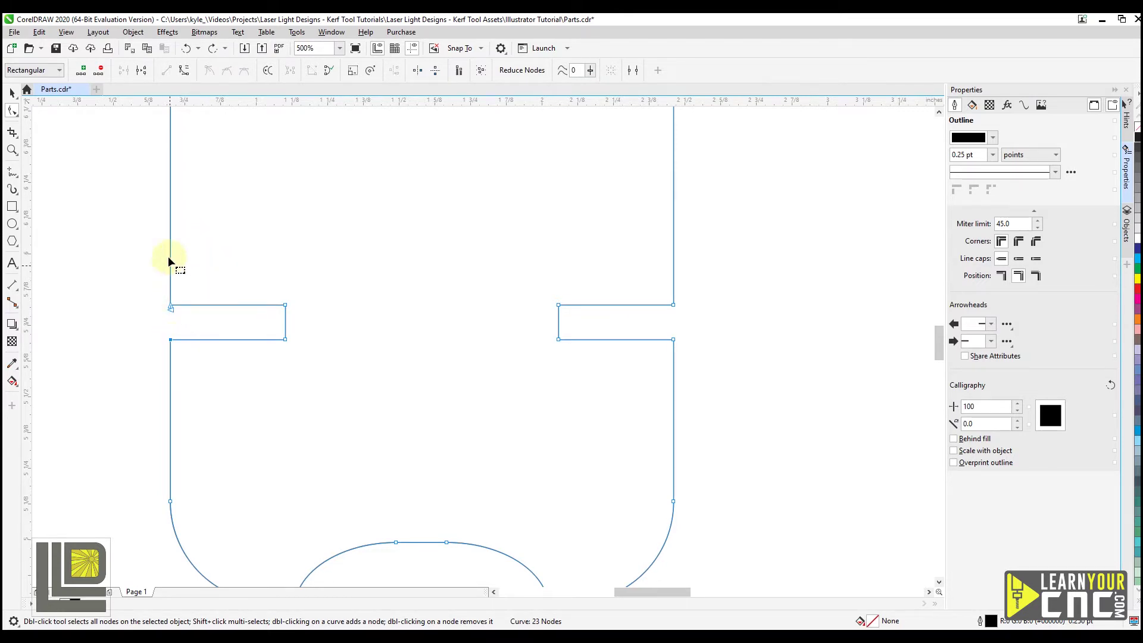
pyautogui.click(141, 72)
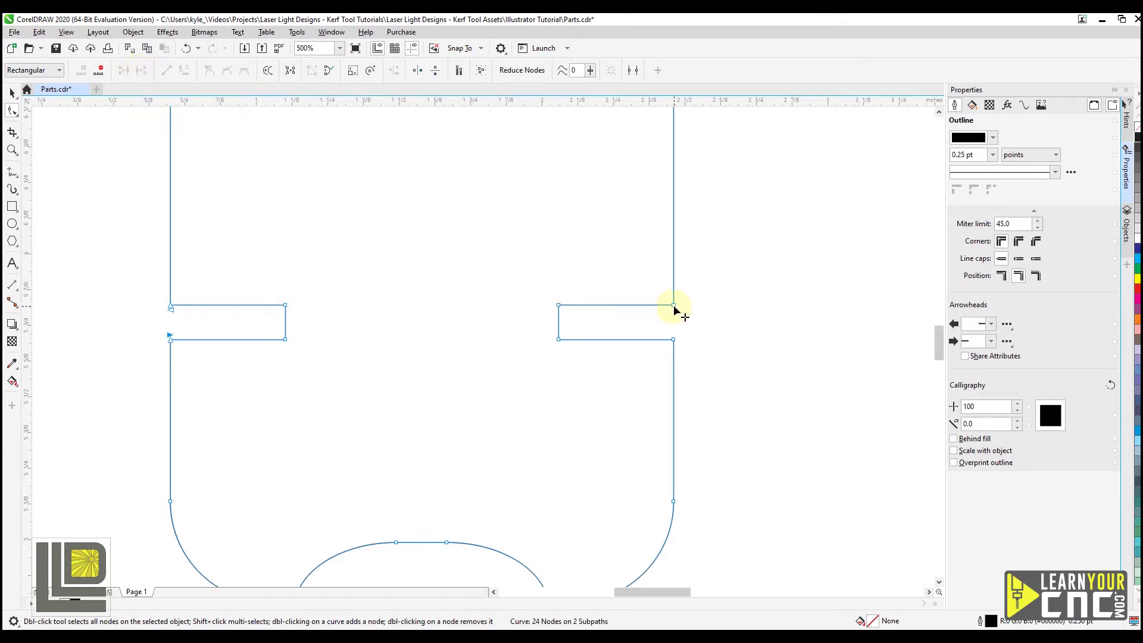
pyautogui.click(674, 306)
pyautogui.click(141, 72)
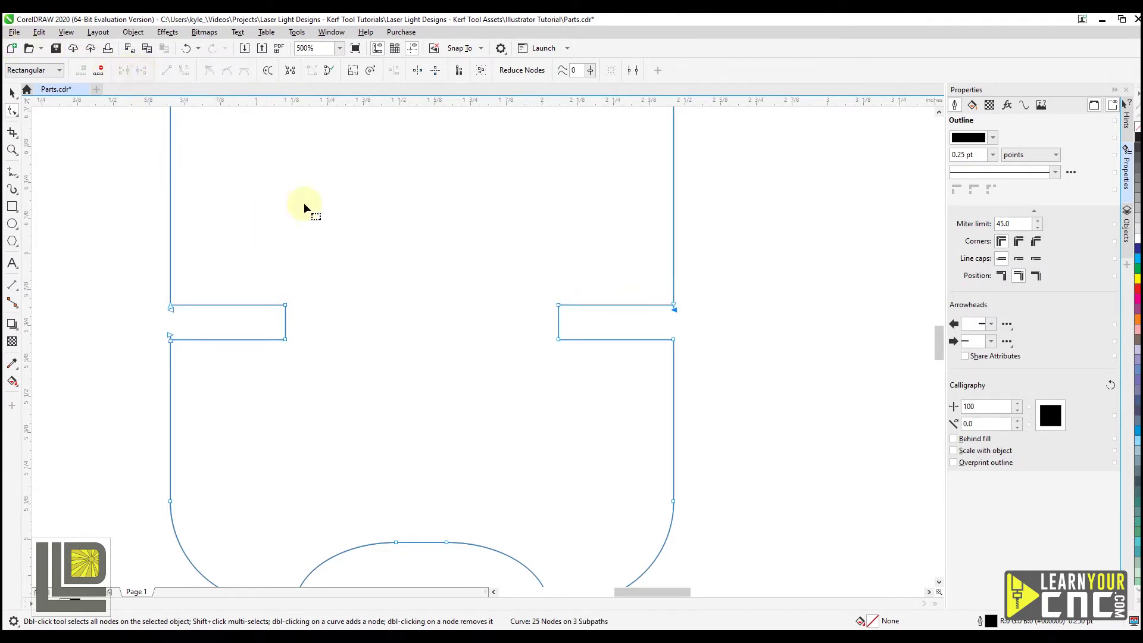
pyautogui.click(673, 340)
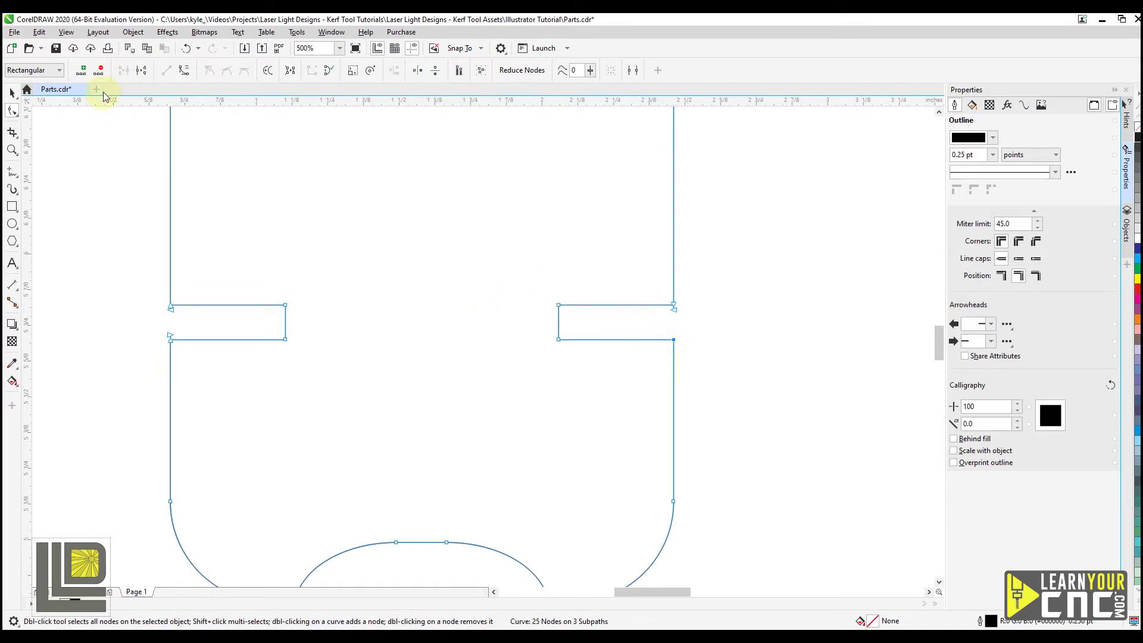
pyautogui.click(141, 72)
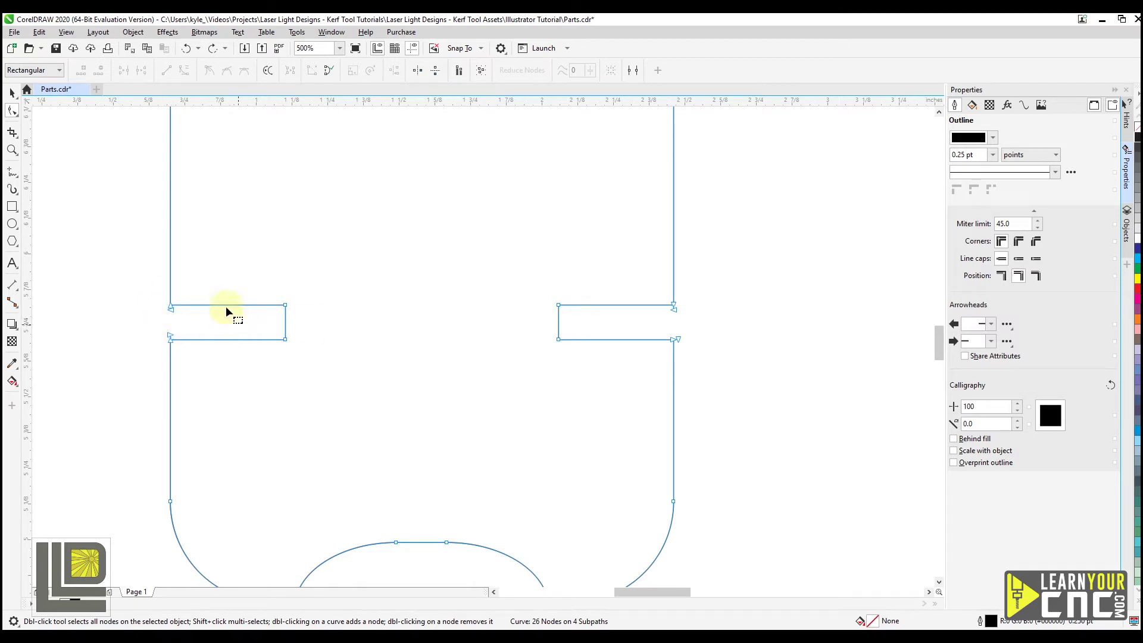
# Try to move the left notch outline separately from the rest of the upright part, and undo the move
pyautogui.click(12, 92)
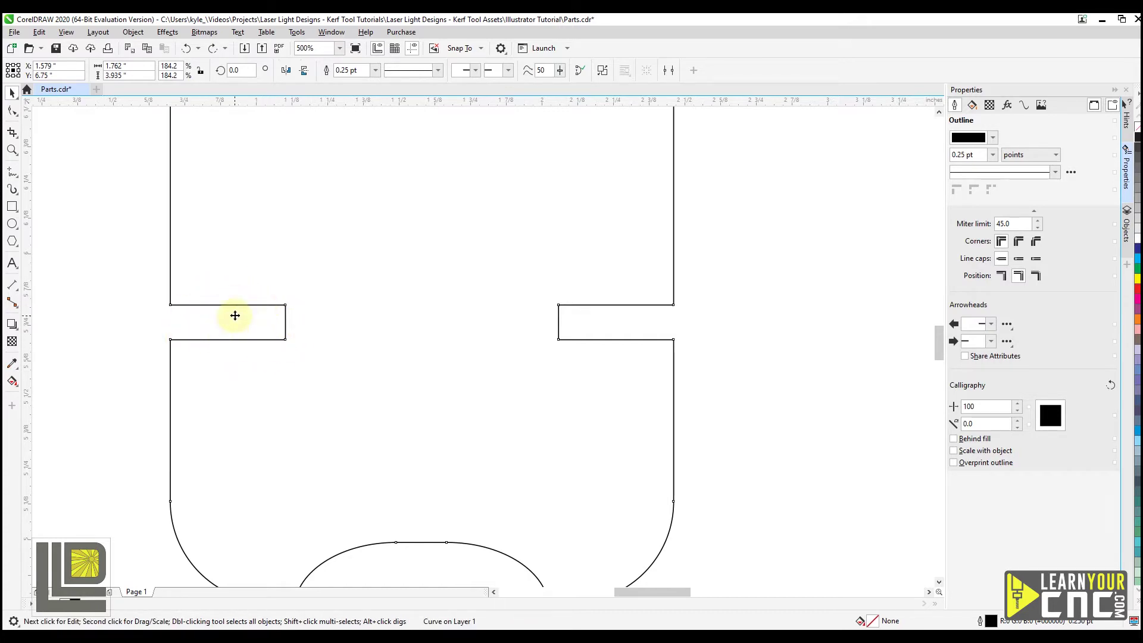
pyautogui.moveTo(235, 314); pyautogui.dragTo(289, 250)
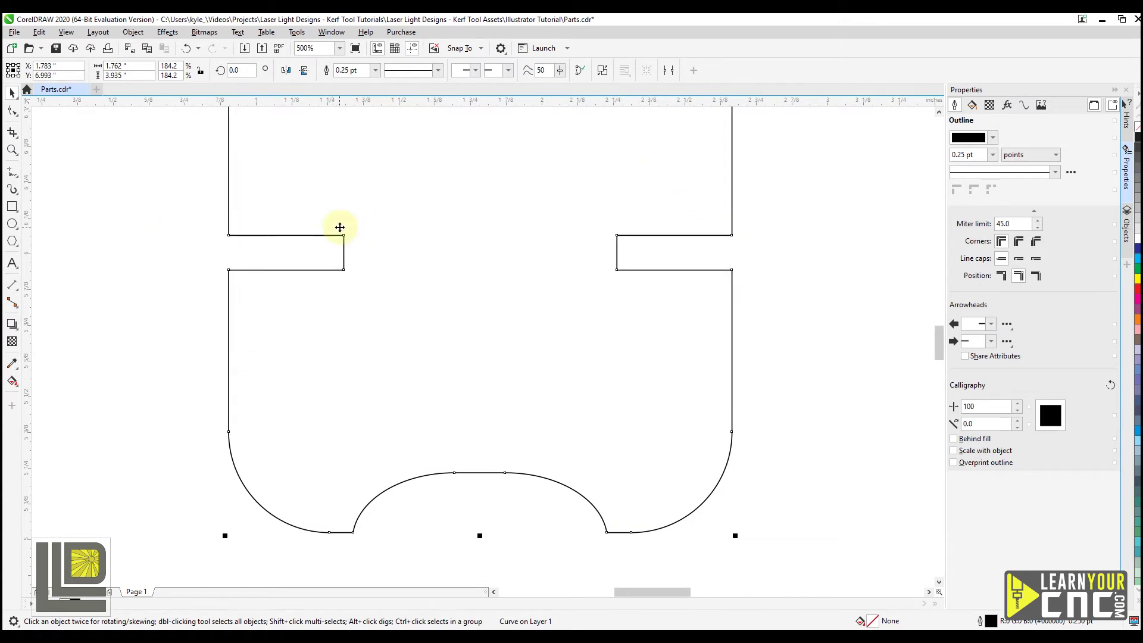
pyautogui.hotkey('ctrl', 'z')
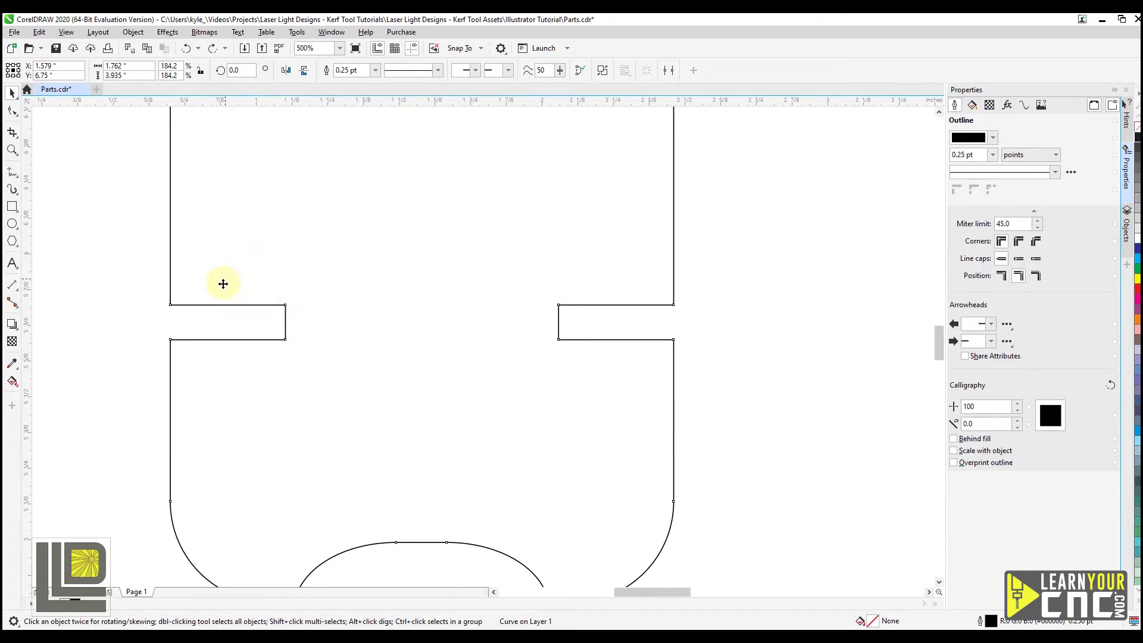
# Extract the left notch subpath from the upright part as a separate object and clear the selection
pyautogui.press('F10')
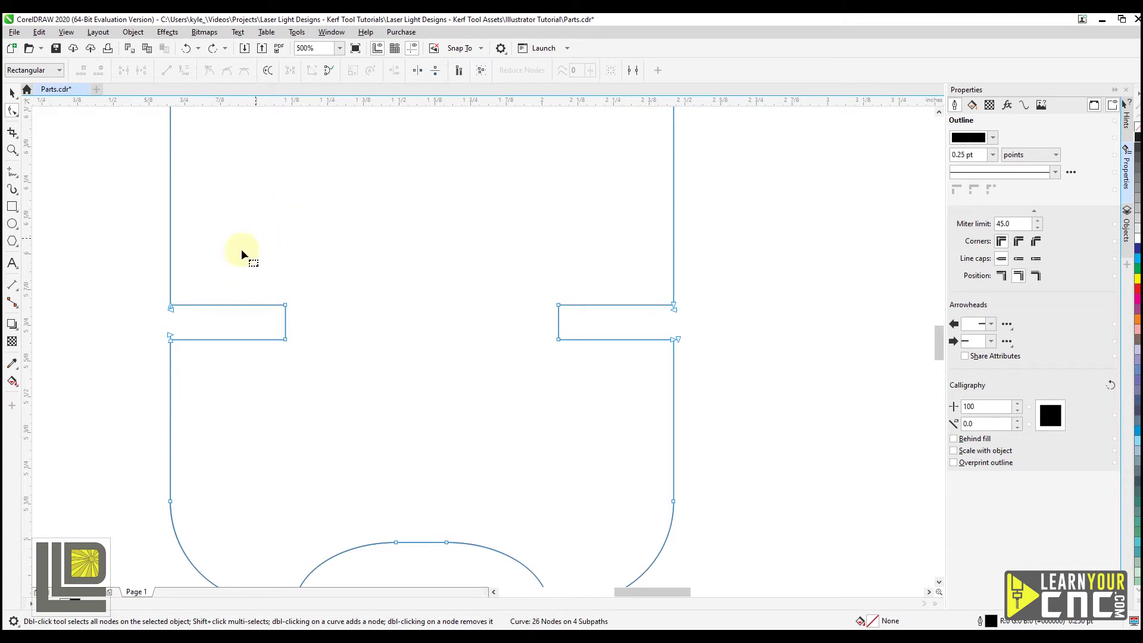
pyautogui.click(174, 308)
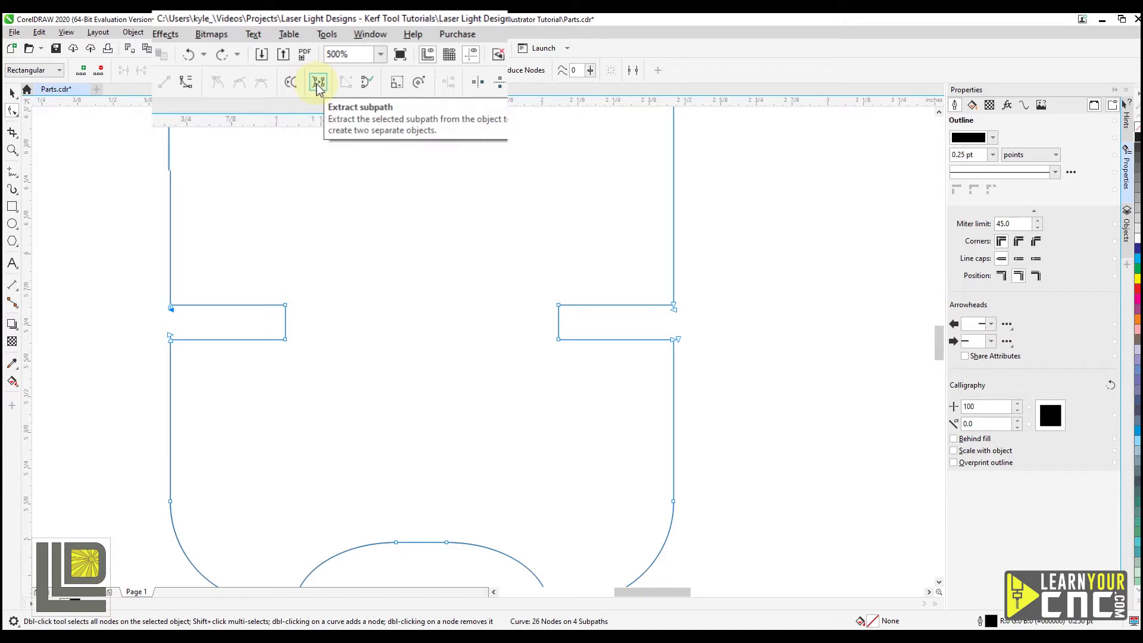
pyautogui.click(319, 84)
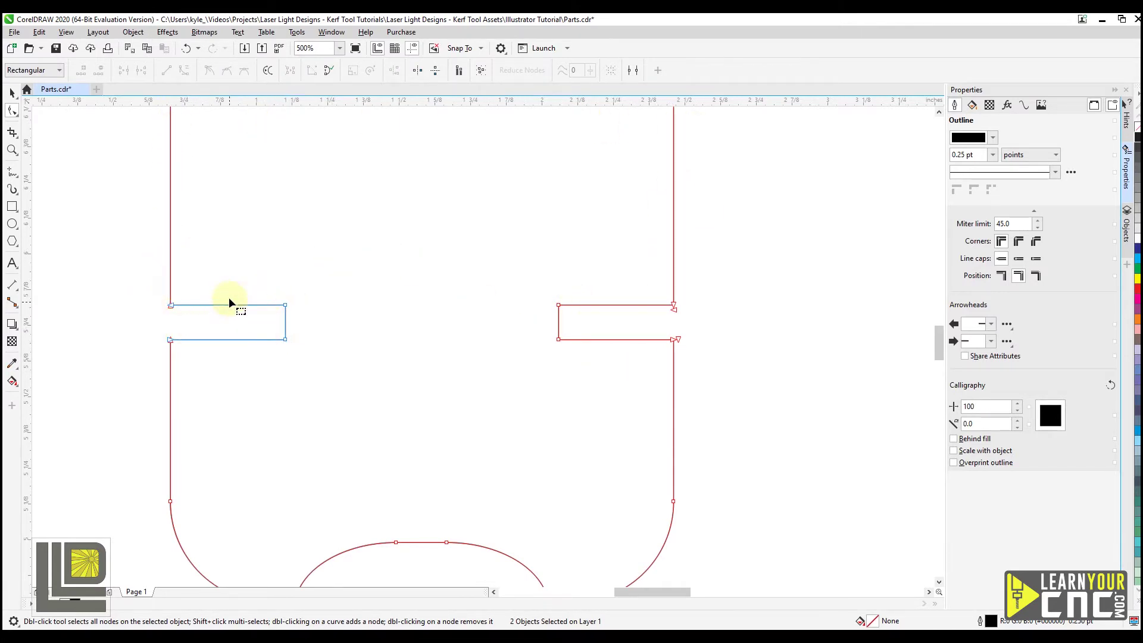
pyautogui.scroll(-1, 177, 307)
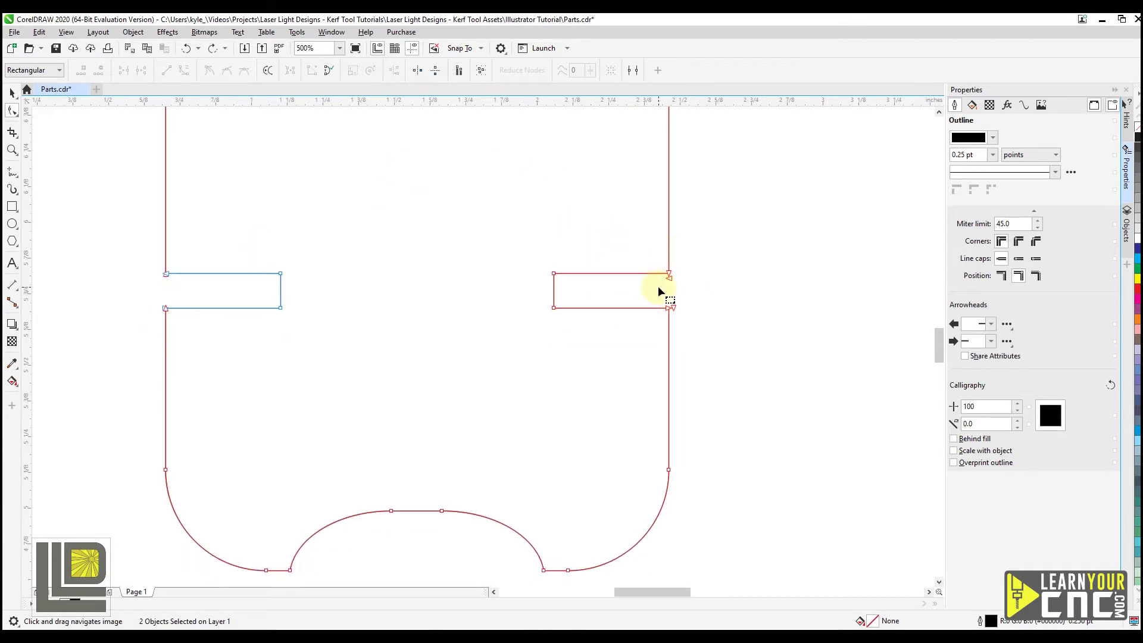
pyautogui.click(10, 94)
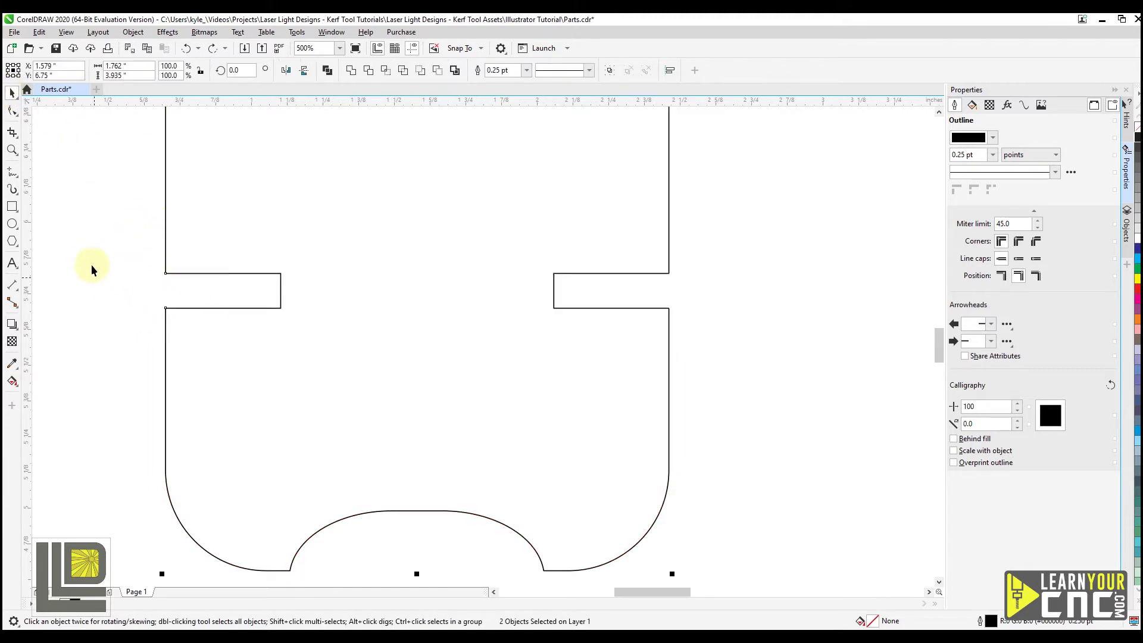
pyautogui.click(73, 239)
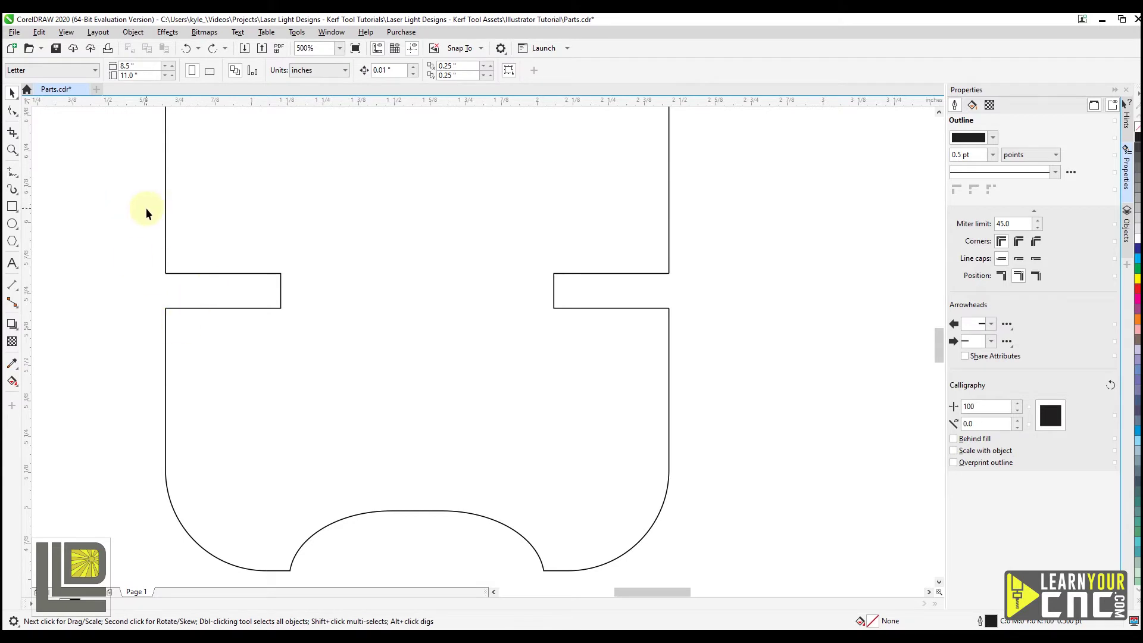
# Extract the right notch subpath from the upright part's outline as a separate object
pyautogui.press('F10')
pyautogui.click(600, 274)
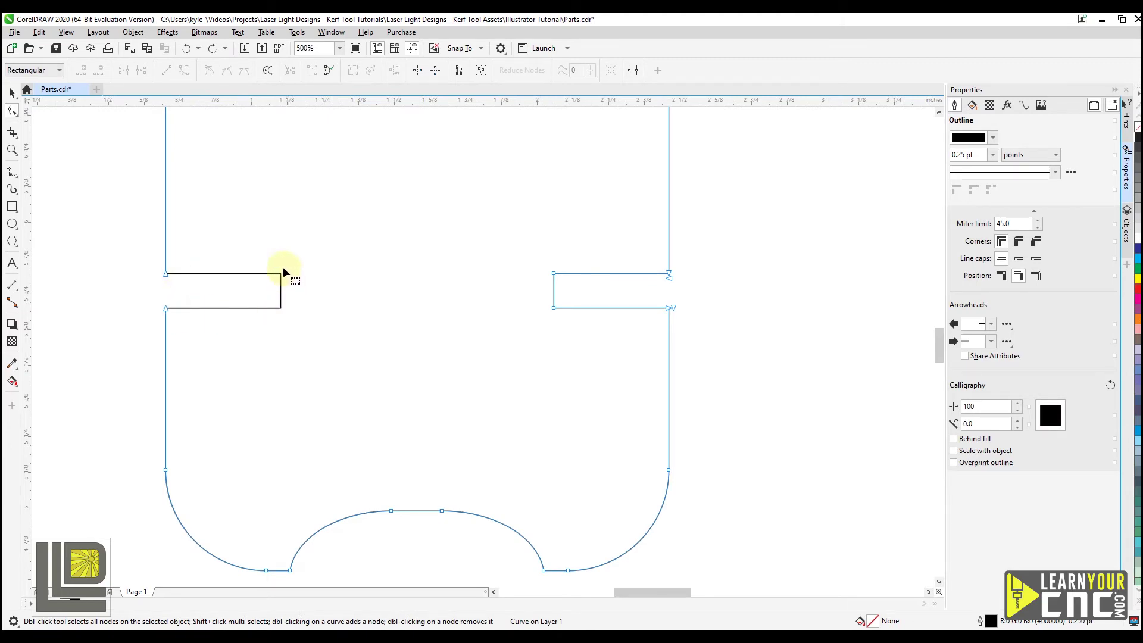
pyautogui.click(669, 280)
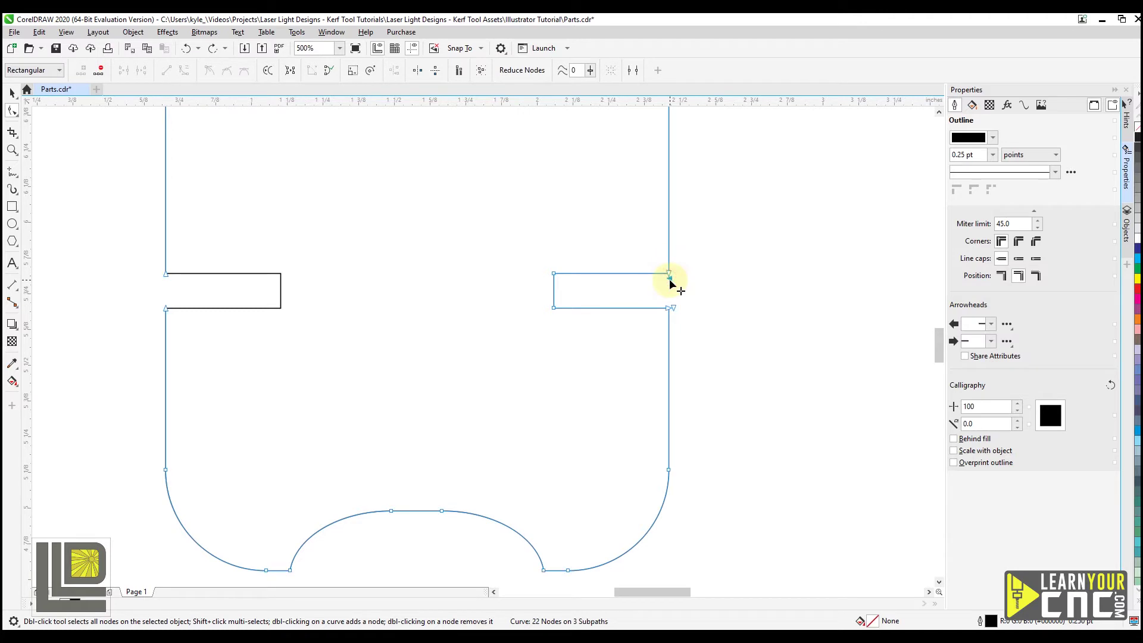
pyautogui.click(290, 72)
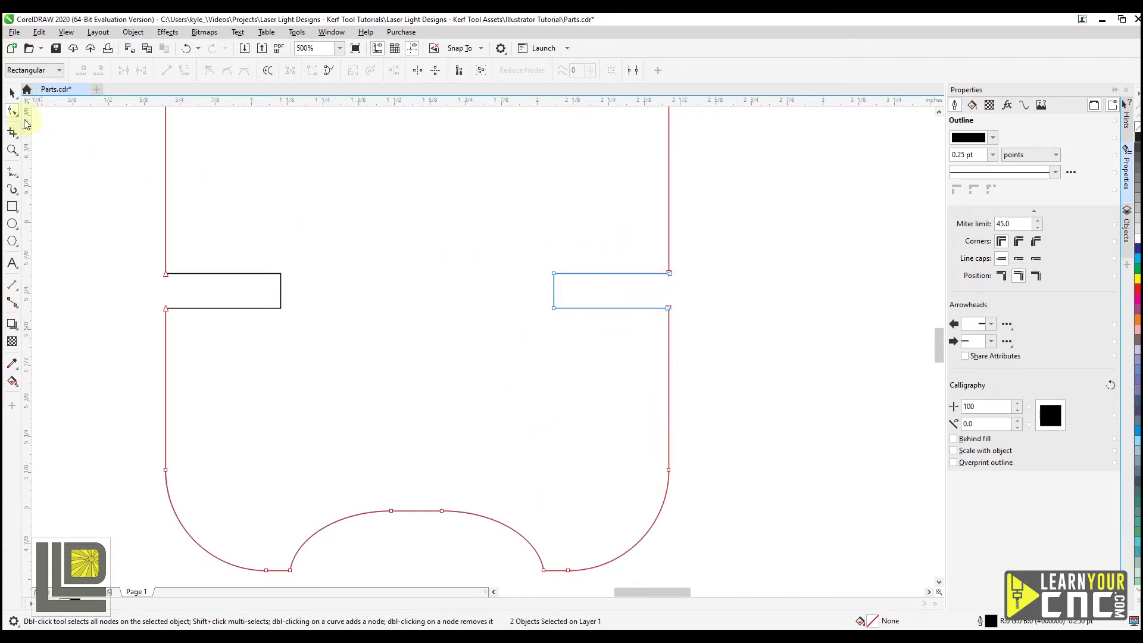
# Try moving the upright part's outline together with the right notch, and undo the move
pyautogui.click(13, 93)
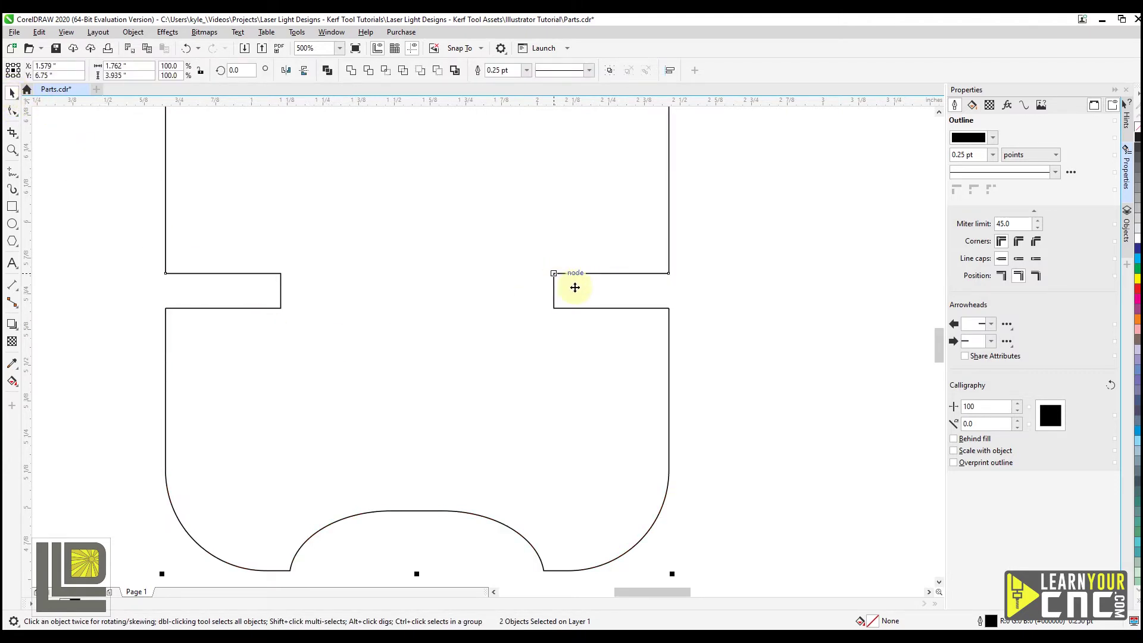
pyautogui.moveTo(586, 282); pyautogui.dragTo(517, 213)
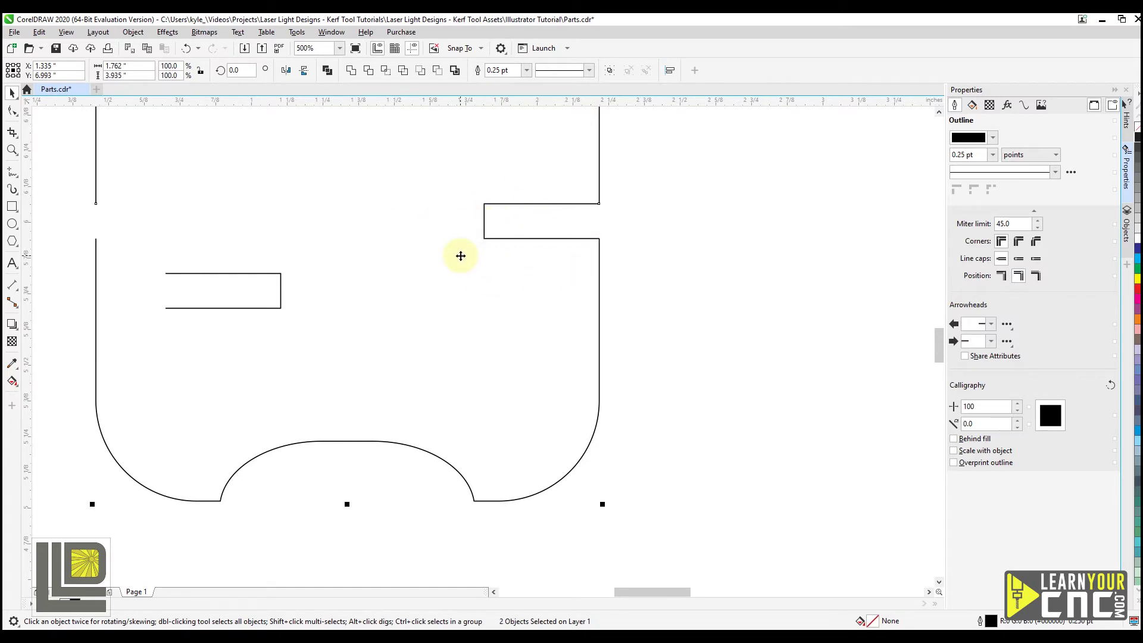
pyautogui.hotkey('ctrl', 'z')
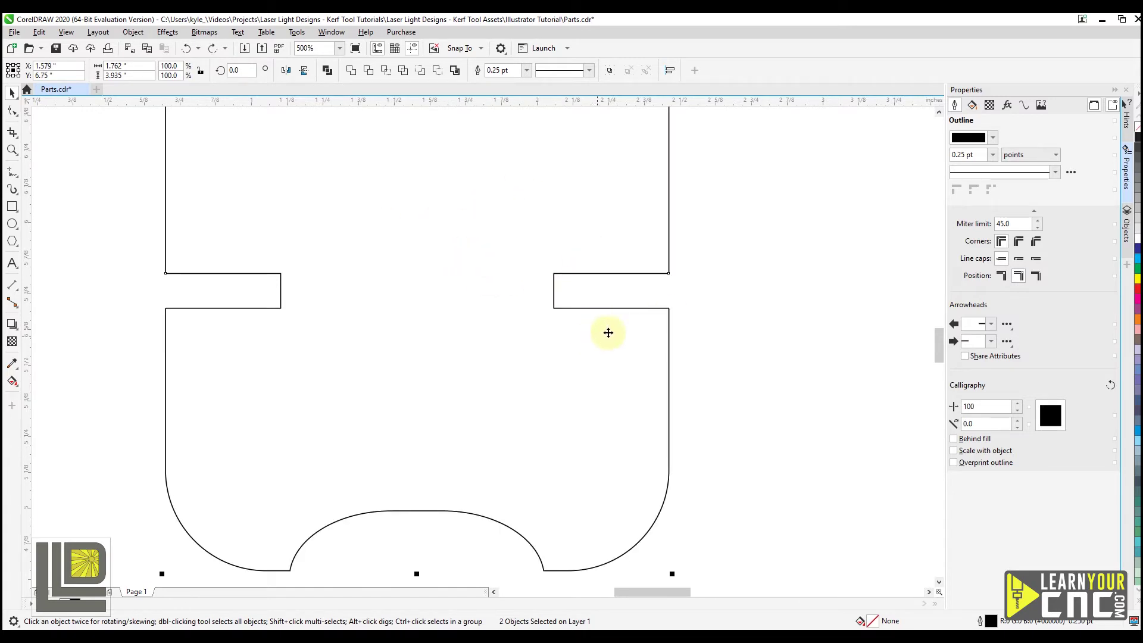
# Try stretching the separated right notch outline upward, and undo the resize
pyautogui.click(811, 241)
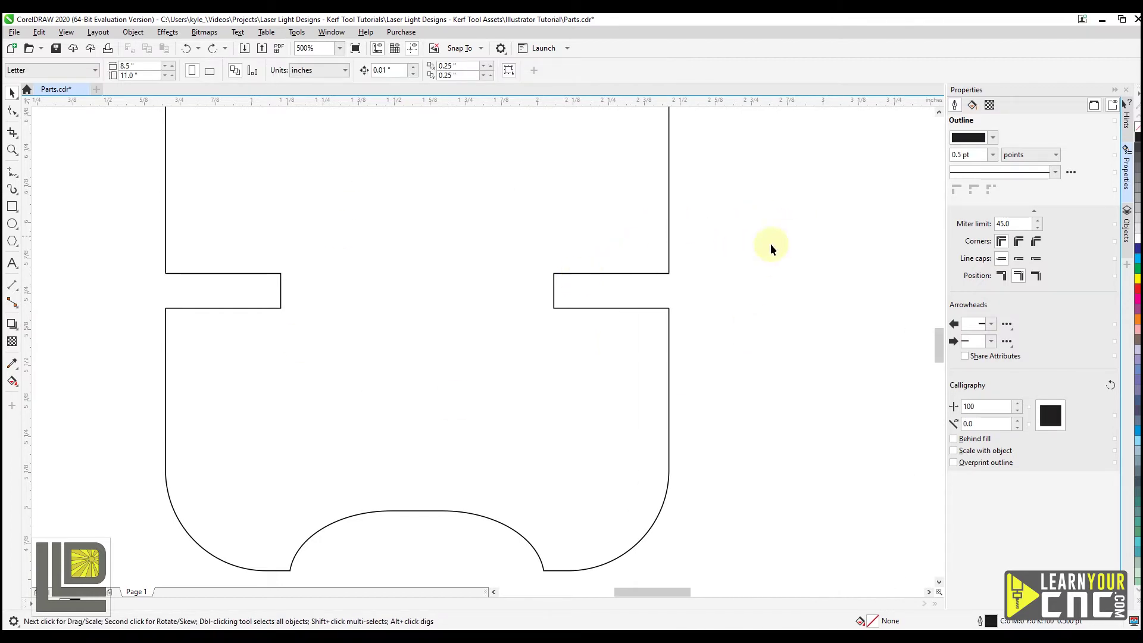
pyautogui.click(592, 273)
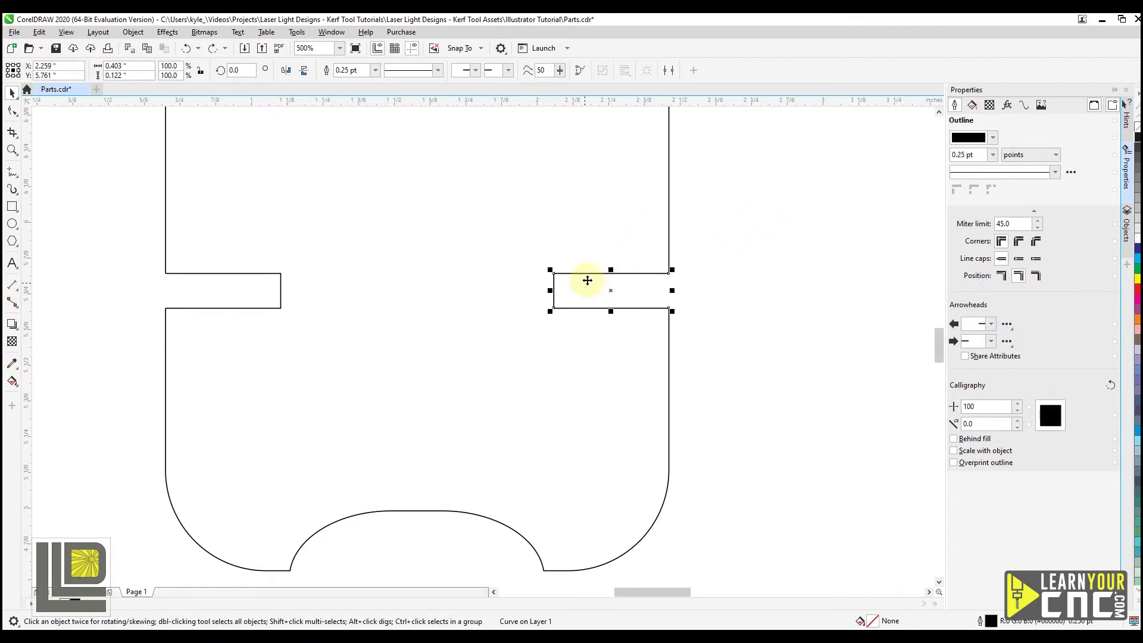
pyautogui.moveTo(607, 271); pyautogui.dragTo(600, 200)
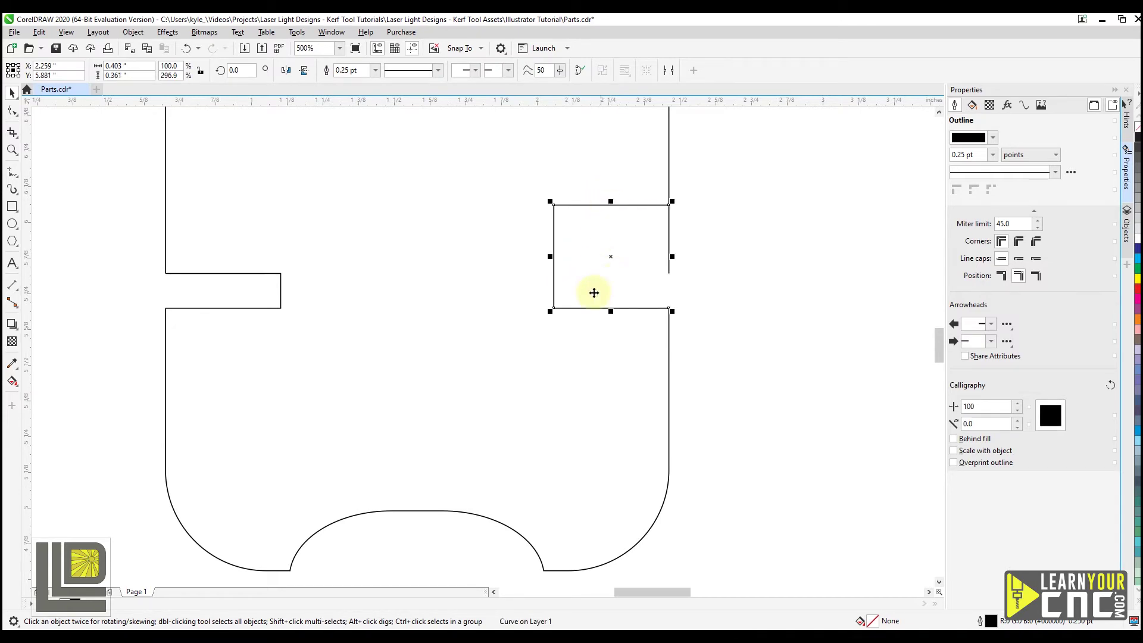
pyautogui.hotkey('ctrl', 'z')
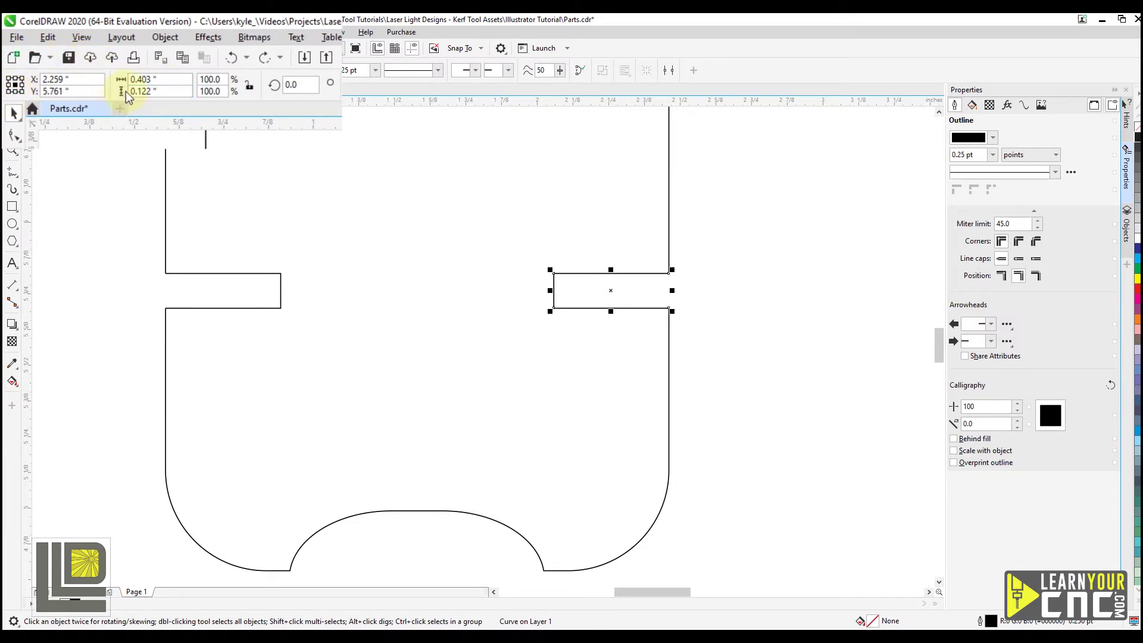
# Set the height of the right notch outline and of the left notch outline to 0.199 inches each
pyautogui.click(149, 92)
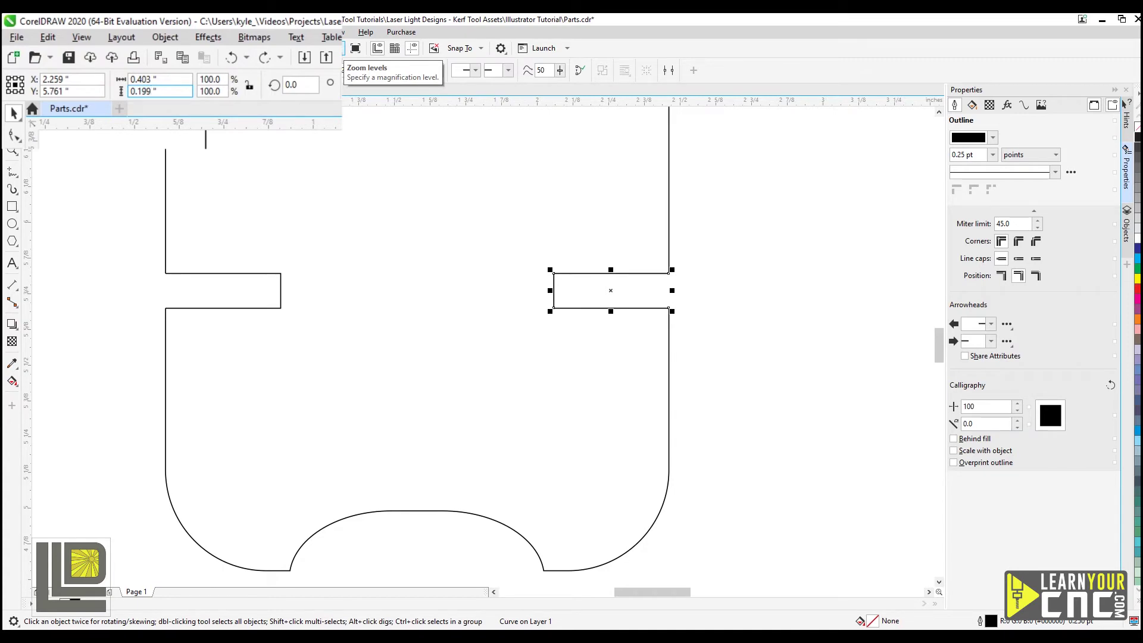
pyautogui.press('Return')
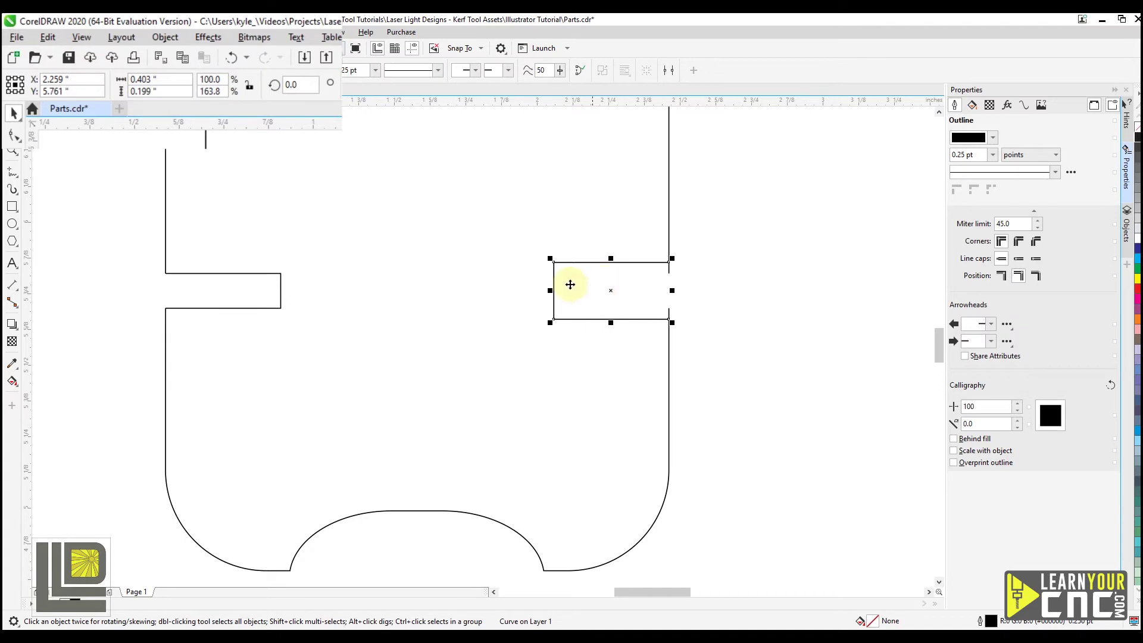
pyautogui.hotkey('ctrl', 'z')
pyautogui.hotkey('ctrl', 'z')
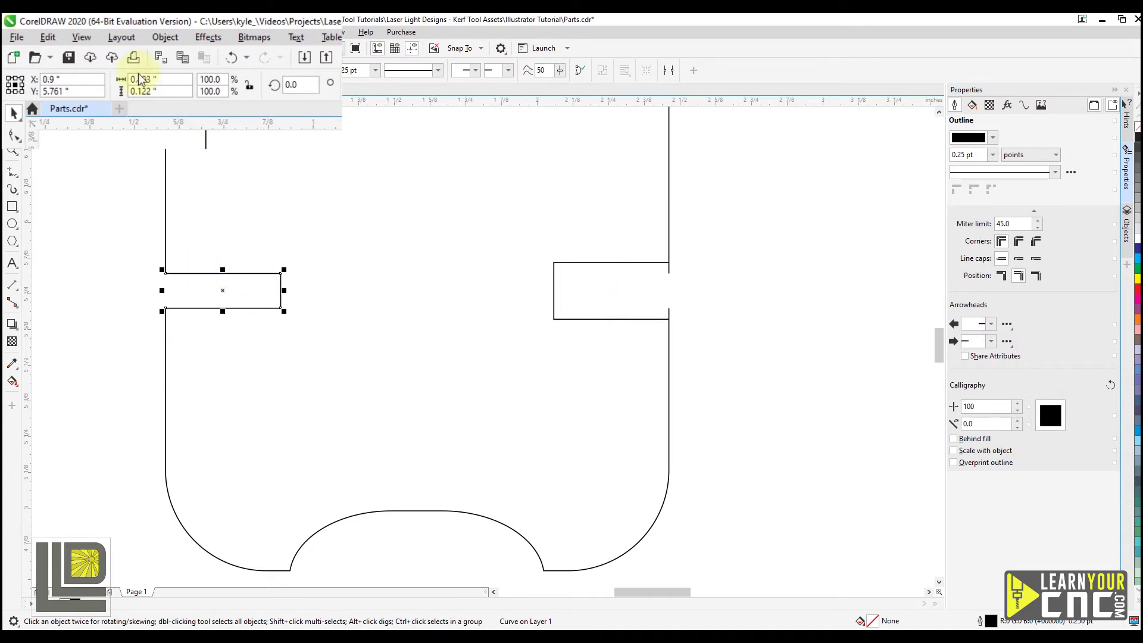
pyautogui.click(149, 90)
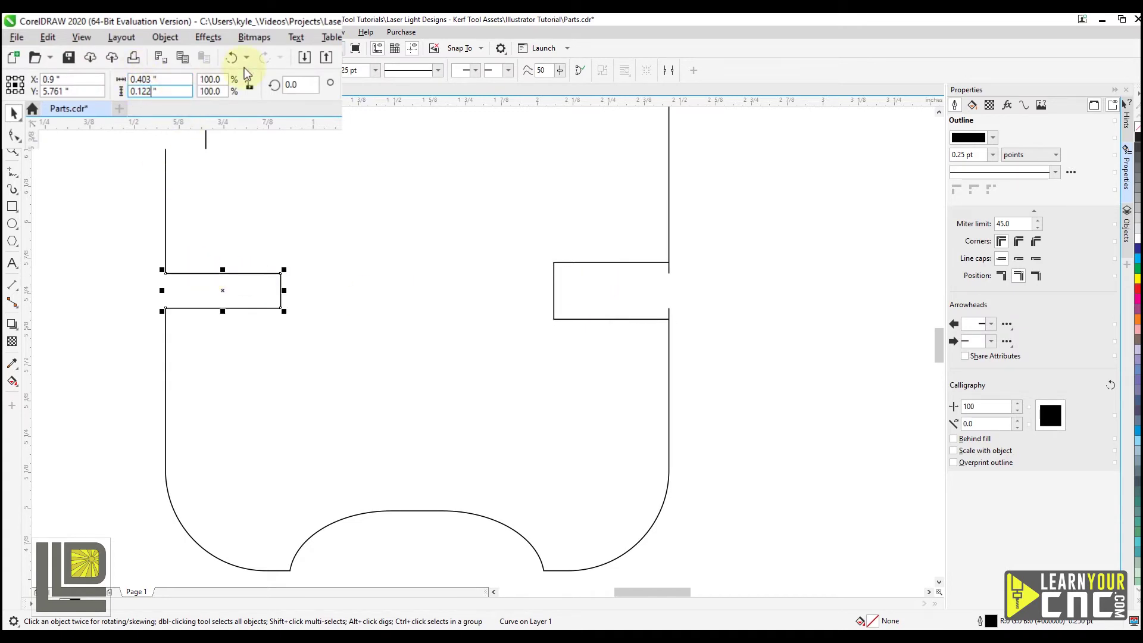
pyautogui.press('BackSpace')
pyautogui.press('BackSpace')
pyautogui.press('BackSpace')
pyautogui.write('199')
pyautogui.press('Return')
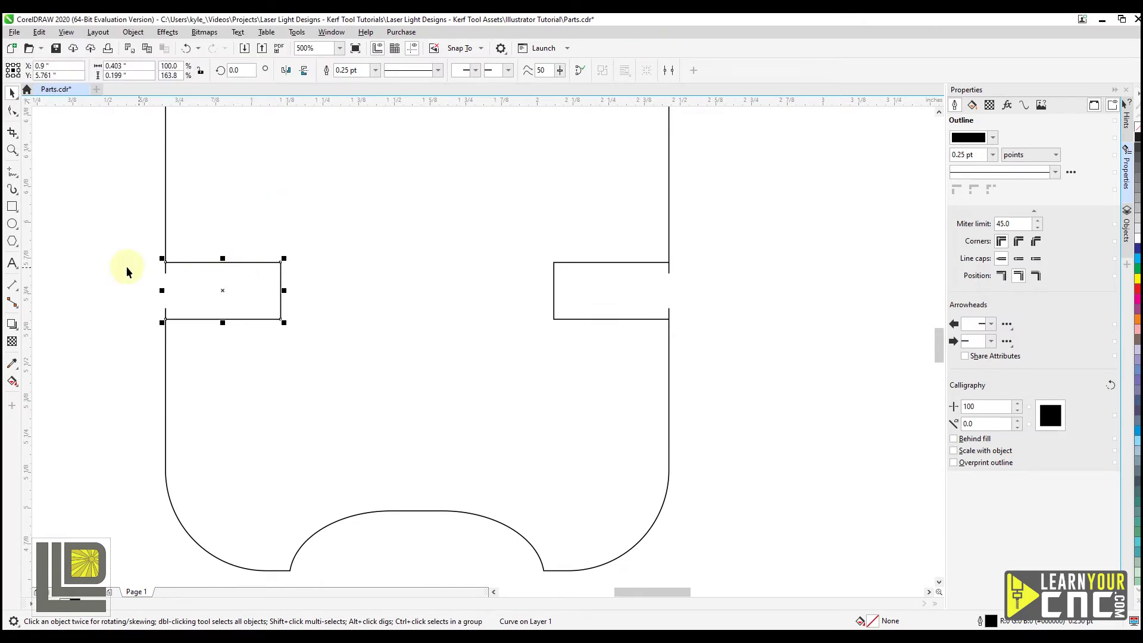
# Delete the two leftover edge segments that overhang the opening of the left notch with Virtual Segment Delete
pyautogui.click(285, 276)
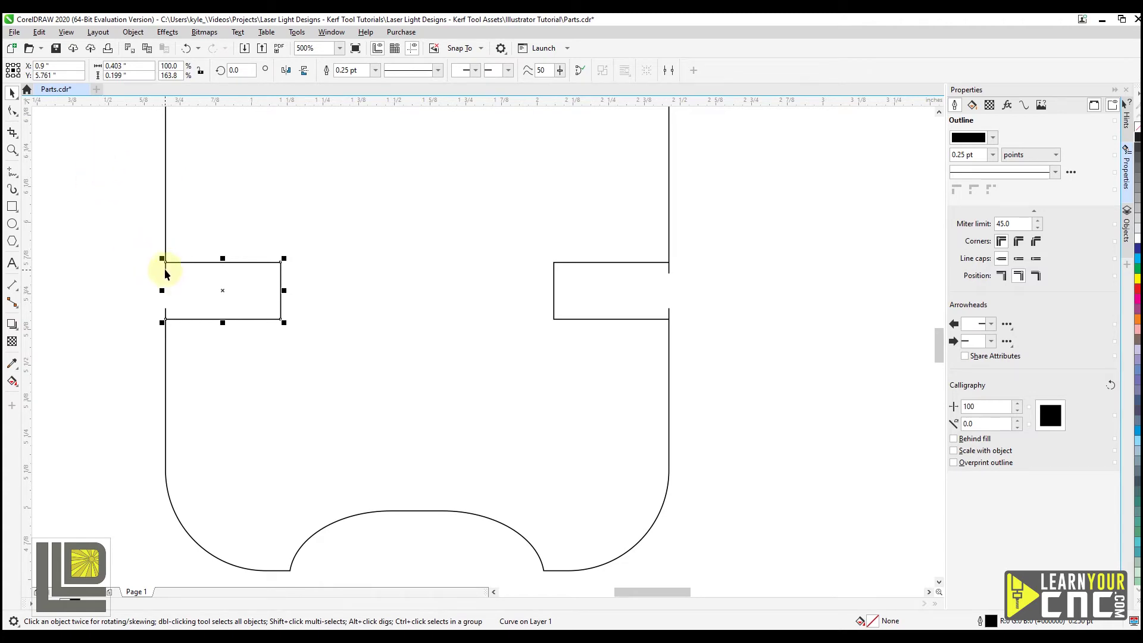
pyautogui.scroll(2, 157, 278)
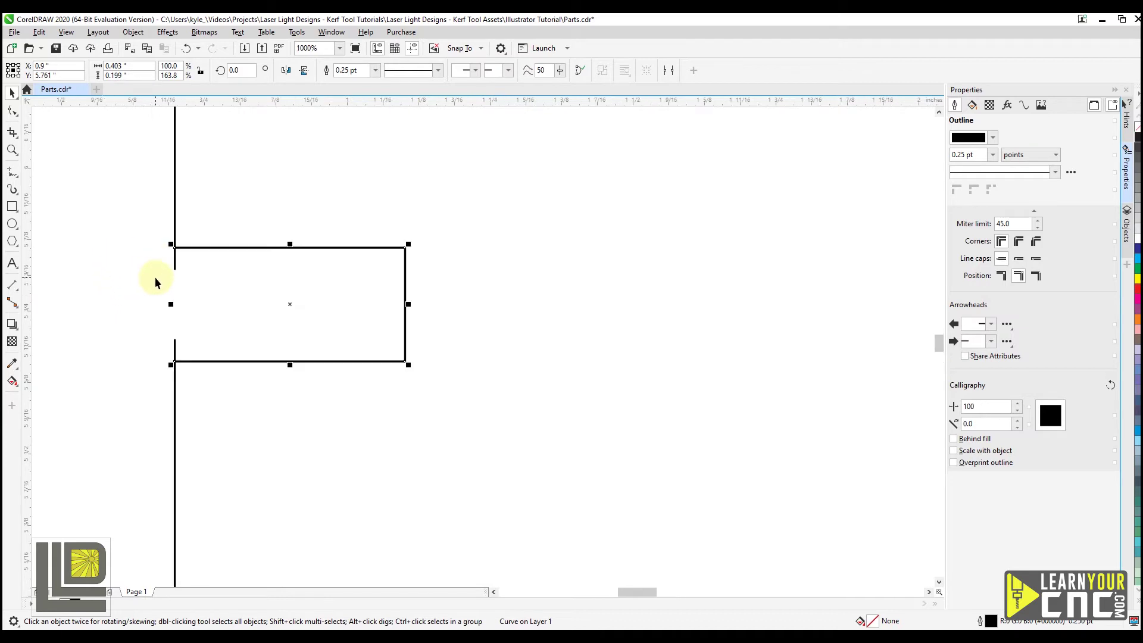
pyautogui.click(13, 136)
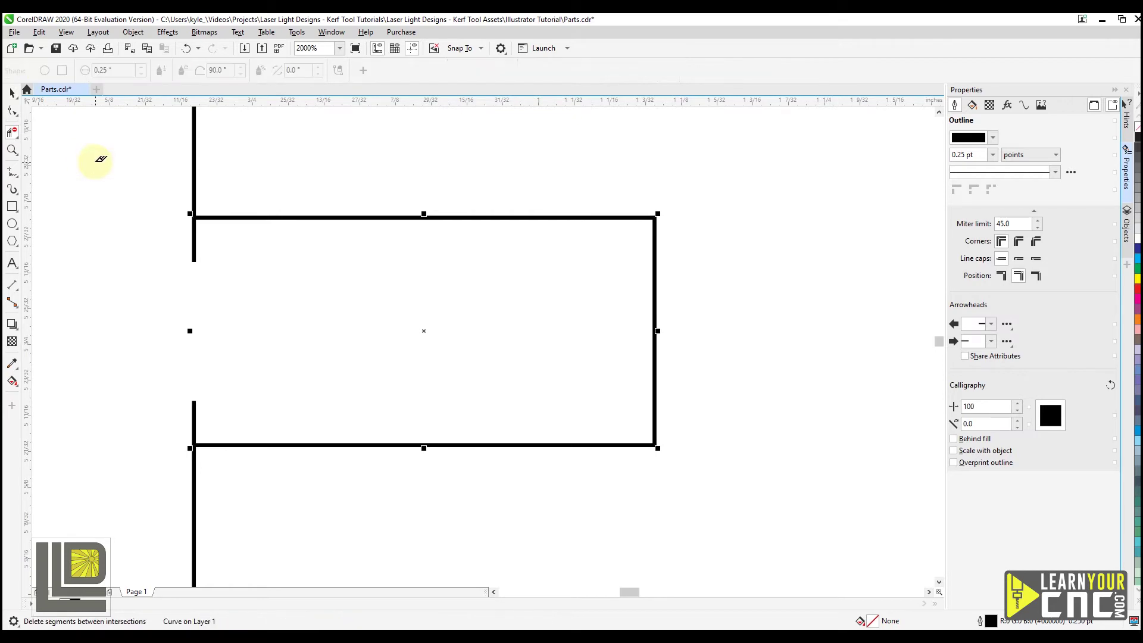
pyautogui.click(98, 160)
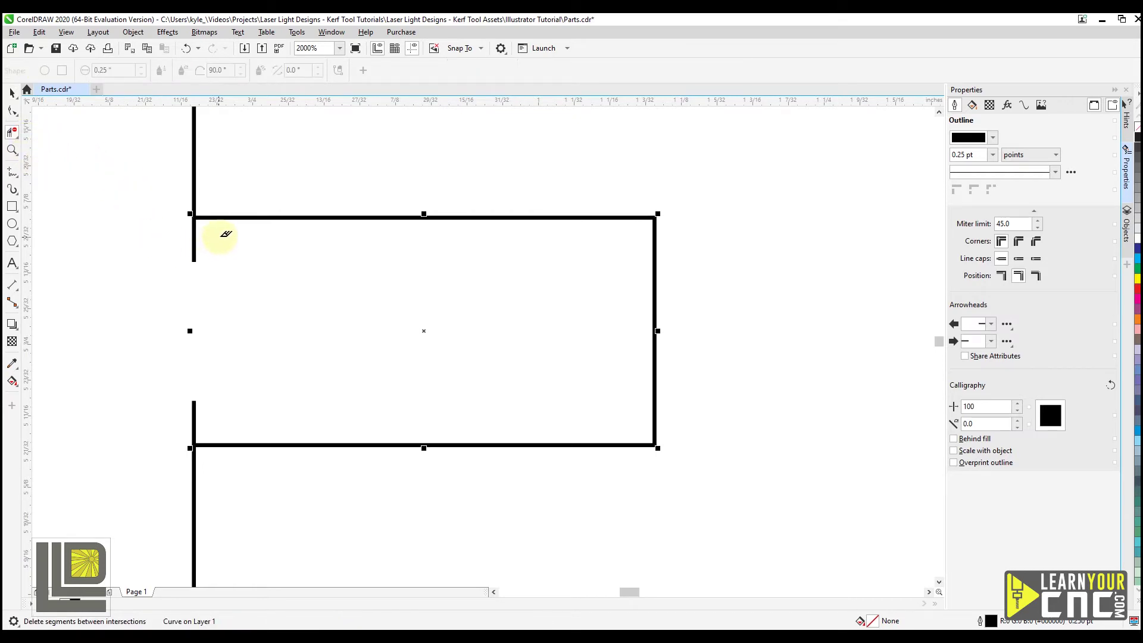
pyautogui.click(194, 241)
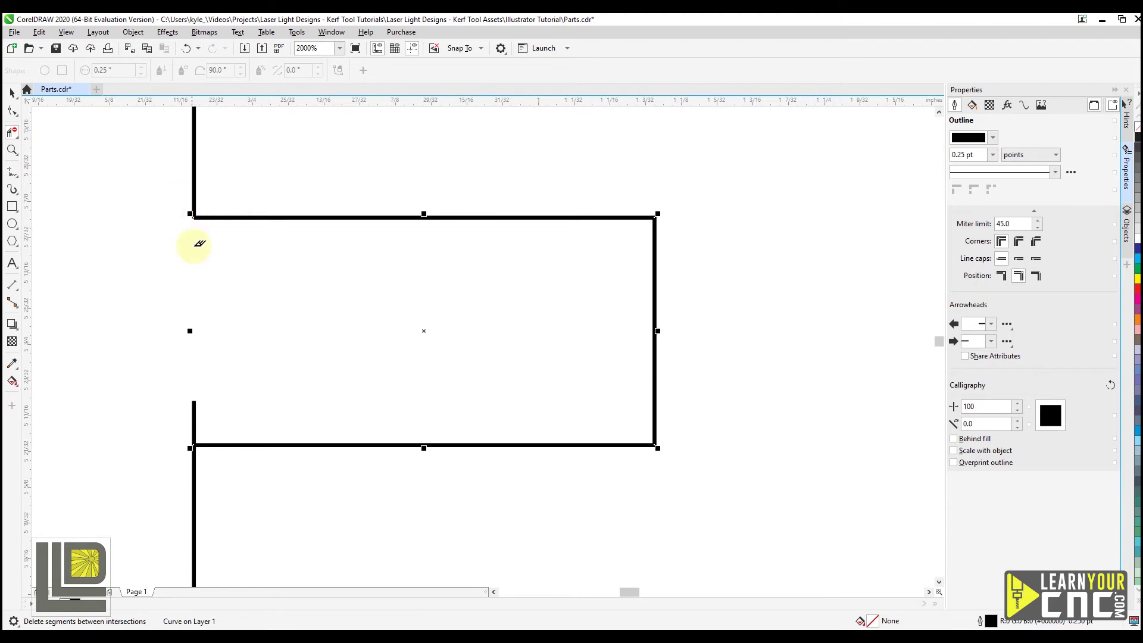
pyautogui.moveTo(219, 400); pyautogui.dragTo(171, 423)
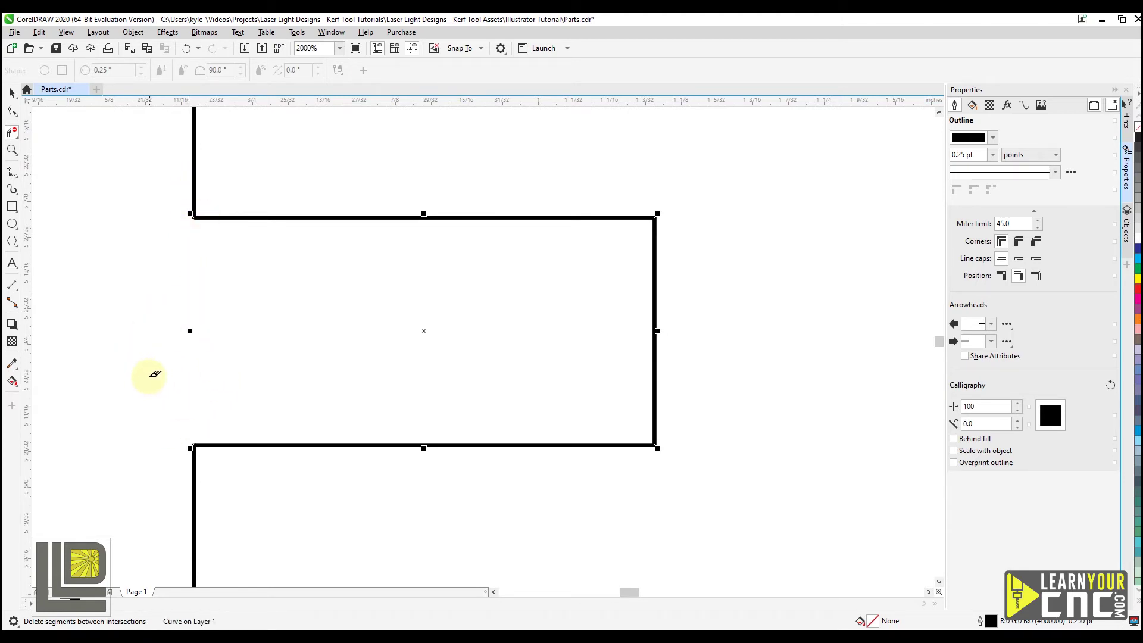
# Delete the upper leftover edge segment that overhangs the opening of the right notch
pyautogui.scroll(-4, 130, 370)
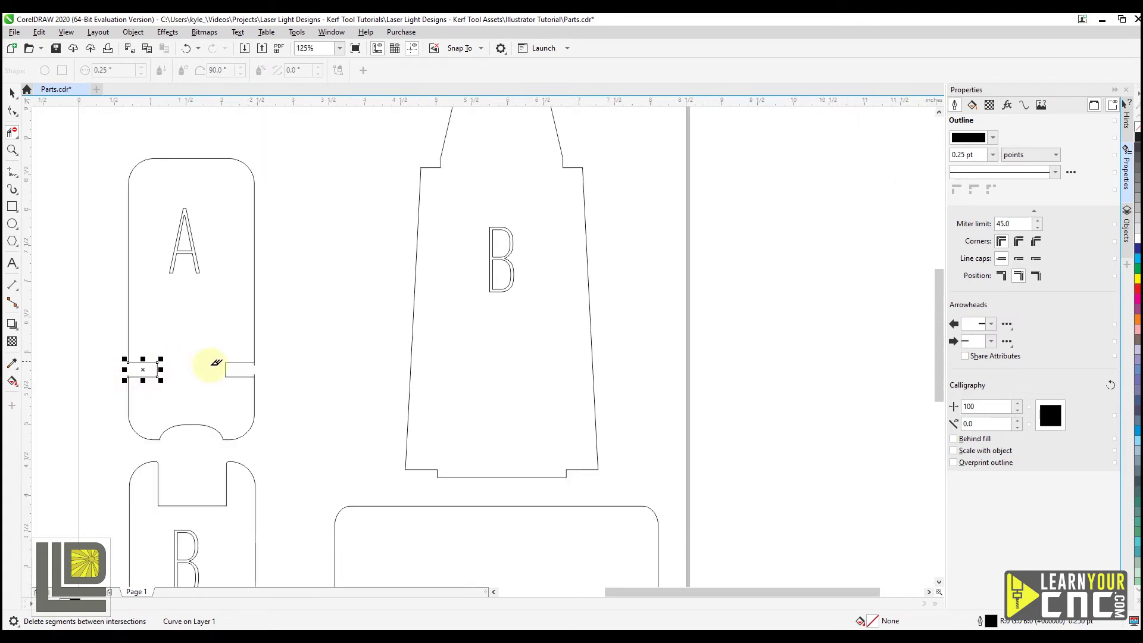
pyautogui.scroll(3, 215, 362)
pyautogui.scroll(1, 285, 358)
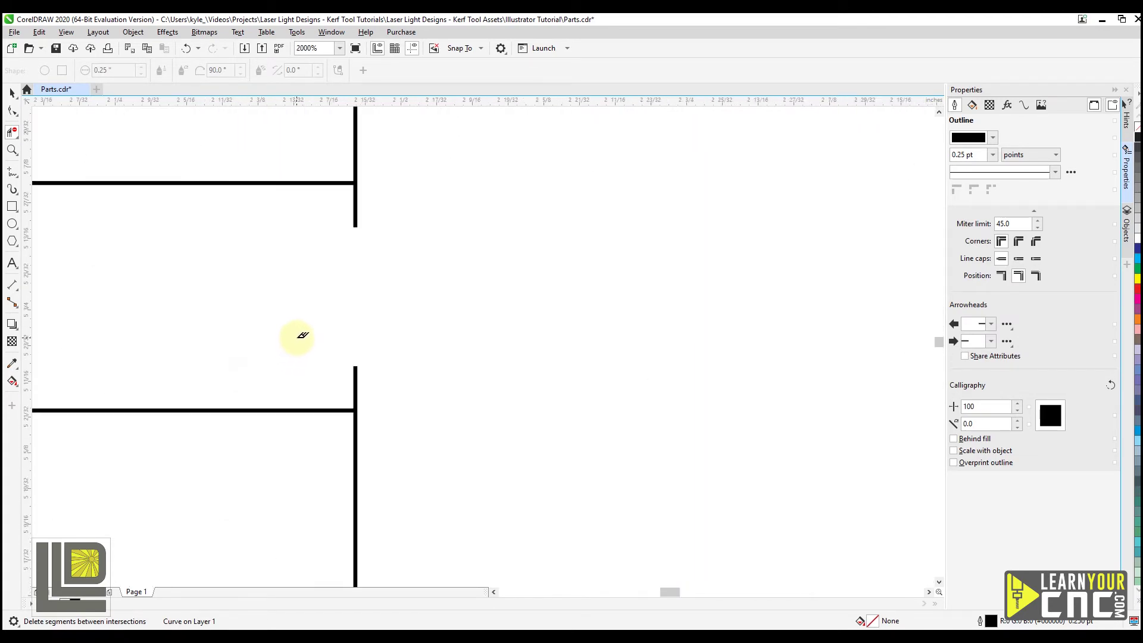
pyautogui.click(376, 201)
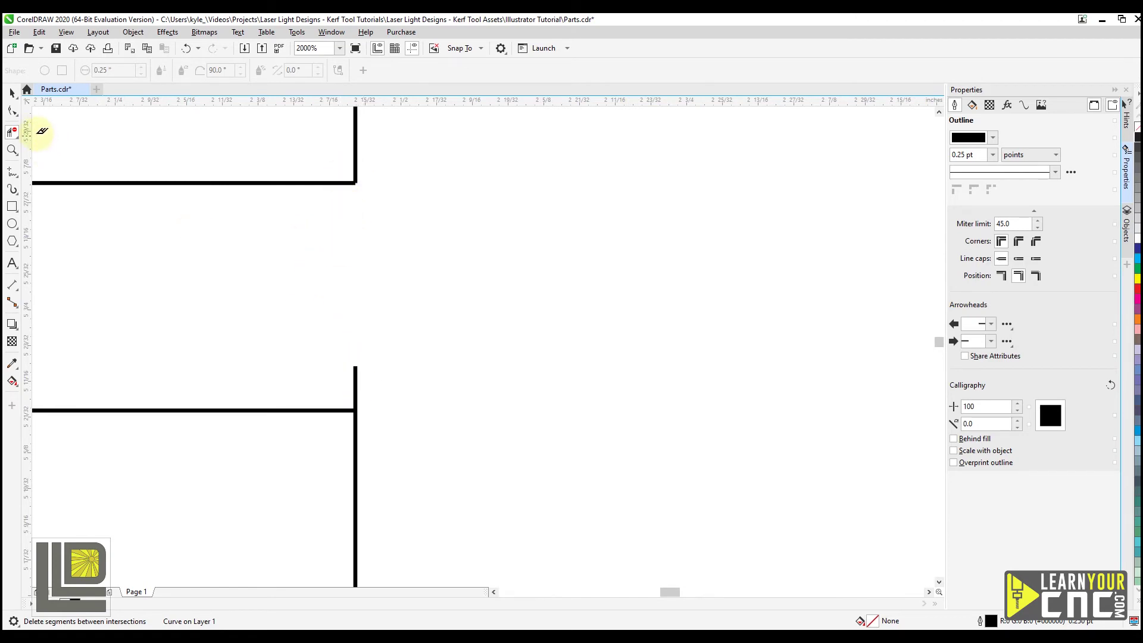
# Try repositioning the open end node of the part's edge below the right notch with the Shape tool
pyautogui.click(12, 110)
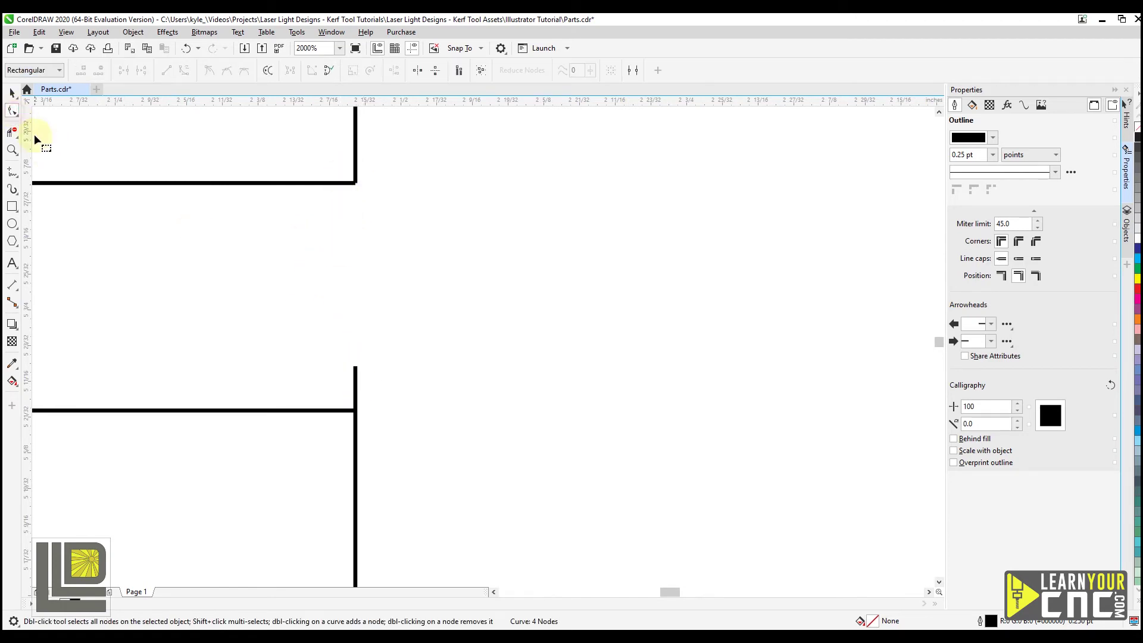
pyautogui.click(354, 378)
pyautogui.moveTo(355, 365); pyautogui.dragTo(357, 445)
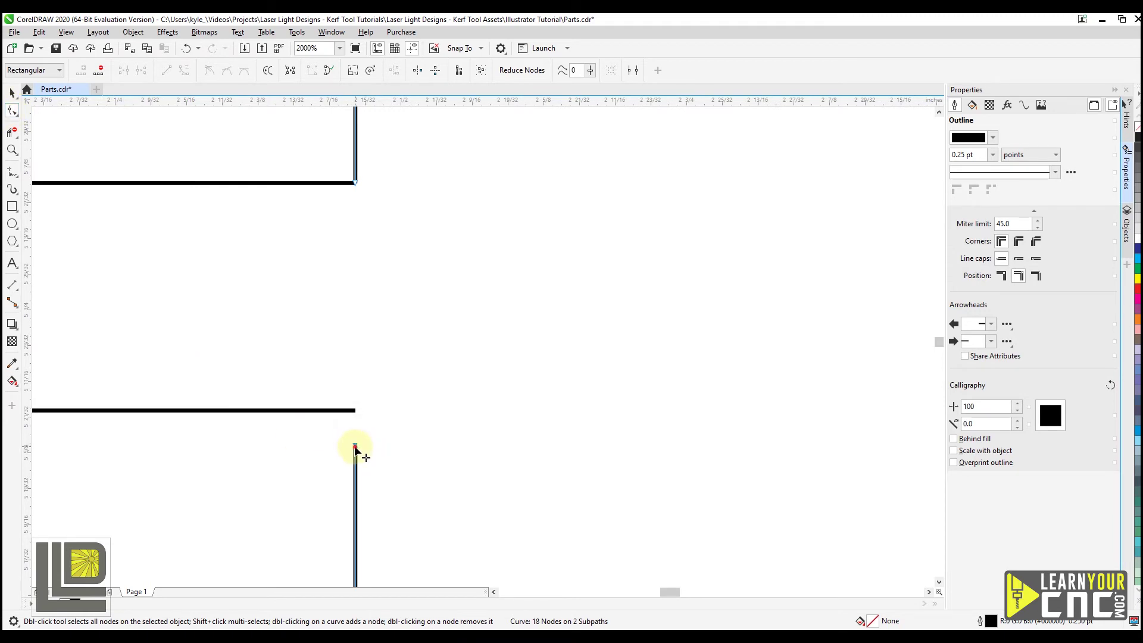
pyautogui.moveTo(355, 448); pyautogui.dragTo(348, 310)
pyautogui.moveTo(347, 352)
pyautogui.mouseDown()
pyautogui.moveTo(355, 323)
pyautogui.moveTo(356, 358)
pyautogui.moveTo(351, 337)
pyautogui.mouseUp()
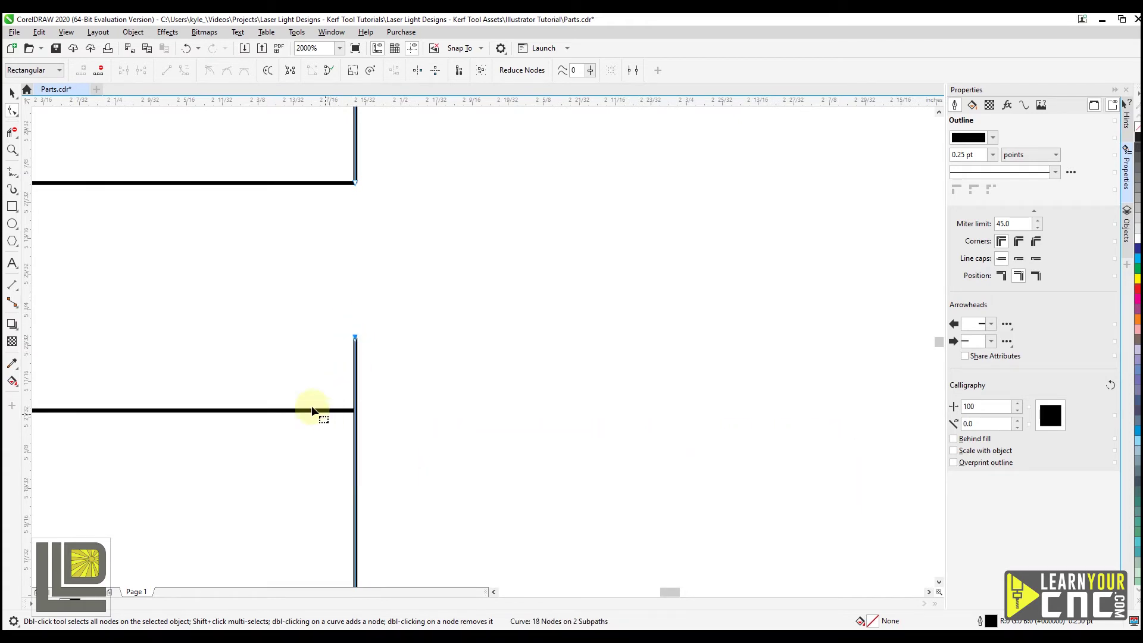
# Delete the lower leftover edge segment that overhangs the right notch's opening with Virtual Segment Delete
pyautogui.click(12, 132)
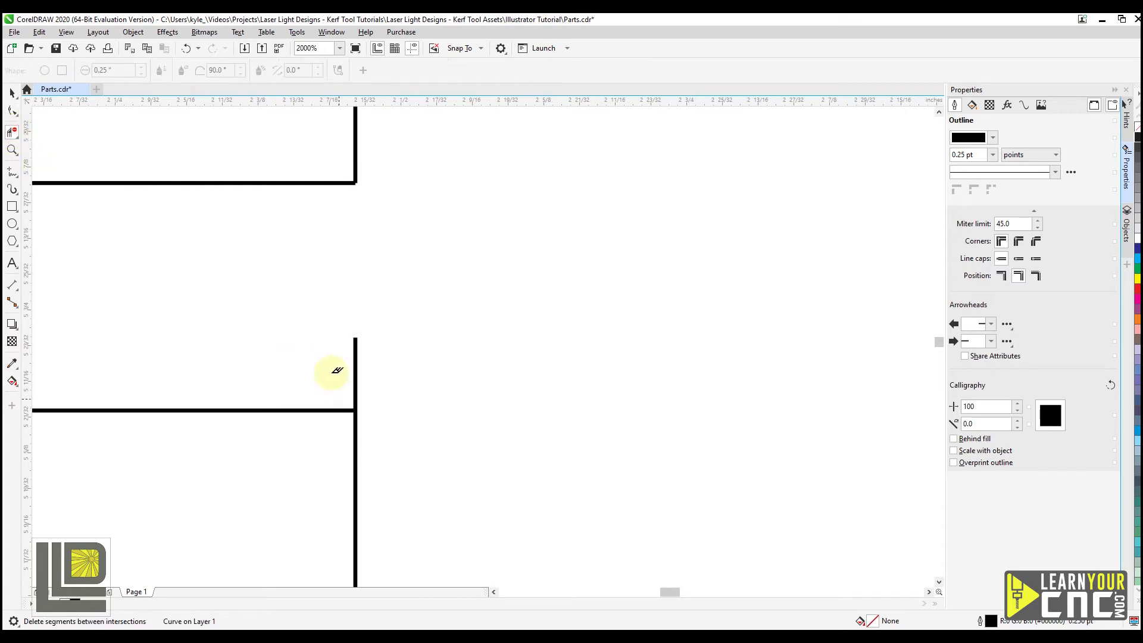
pyautogui.moveTo(330, 367); pyautogui.dragTo(398, 344)
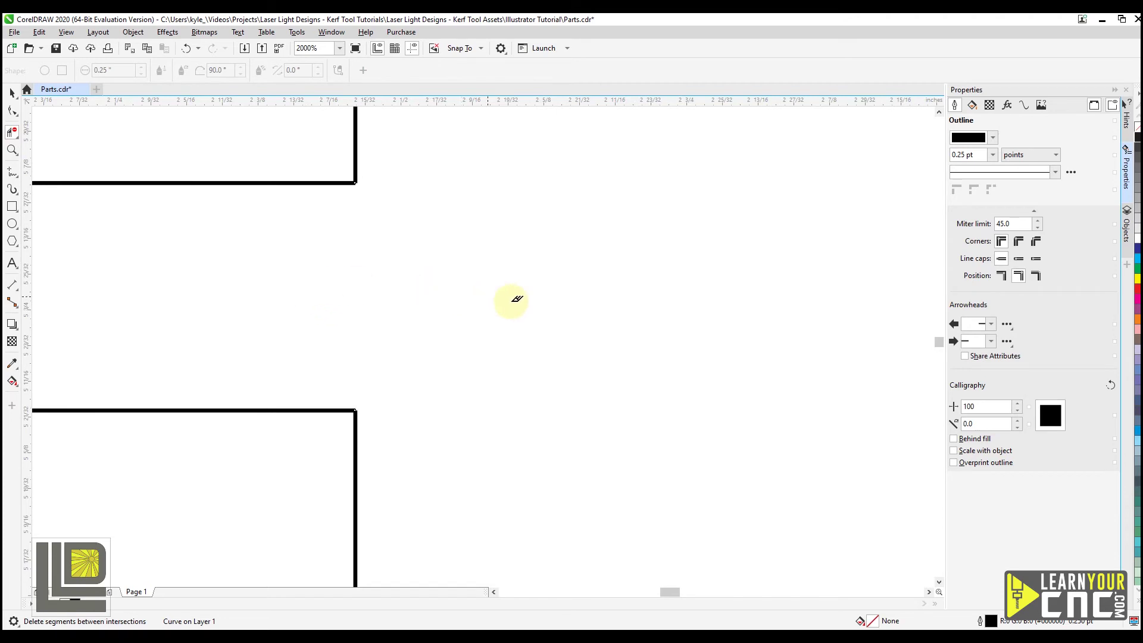
pyautogui.scroll(-3, 513, 302)
pyautogui.scroll(1, 436, 300)
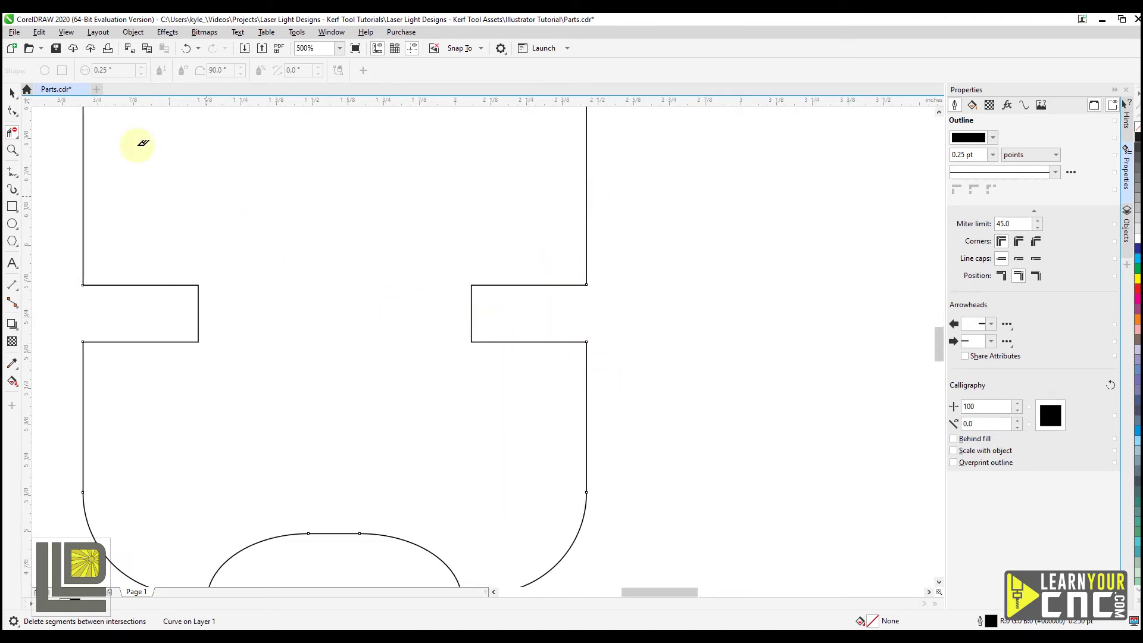
# Try moving the right notch outline away from the upright part, and undo the move
pyautogui.click(10, 95)
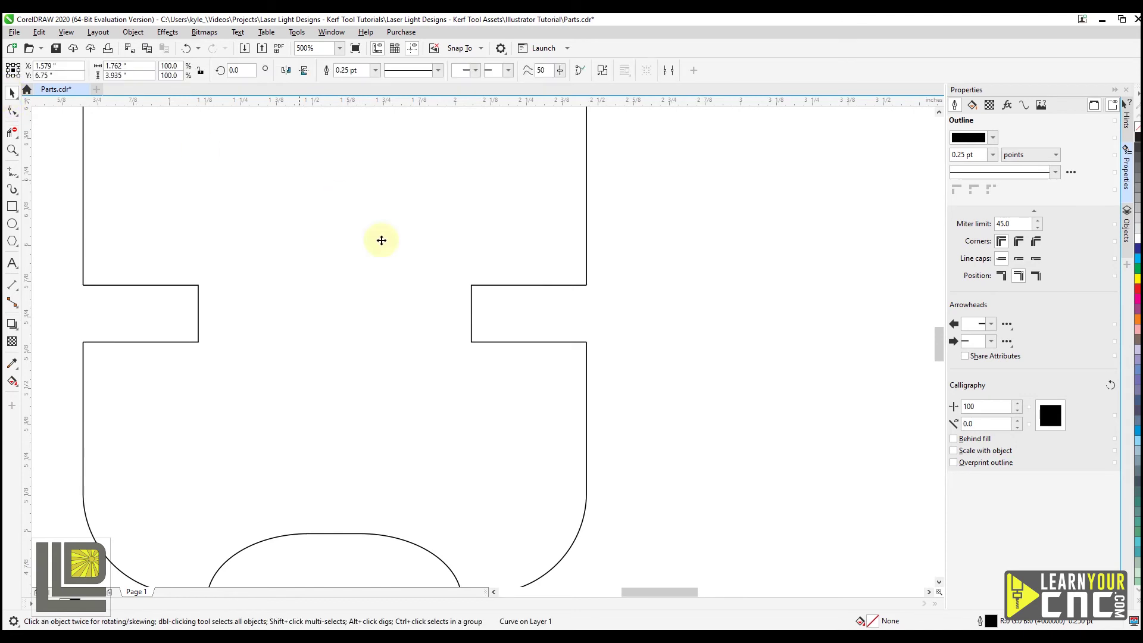
pyautogui.click(529, 288)
pyautogui.moveTo(530, 288); pyautogui.dragTo(473, 252)
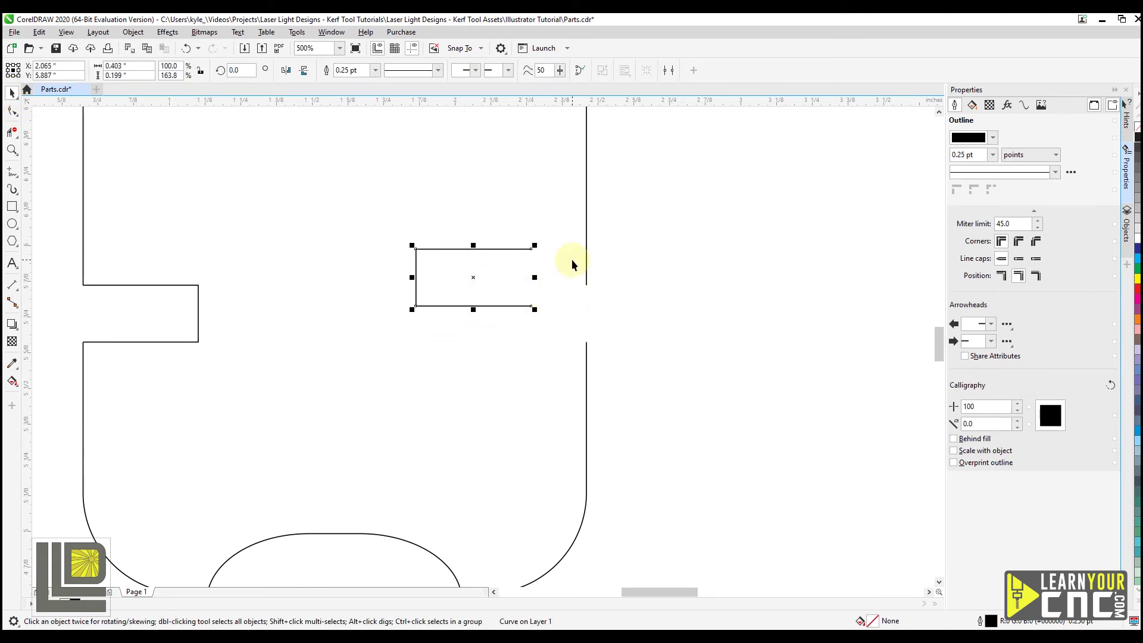
pyautogui.hotkey('ctrl', 'z')
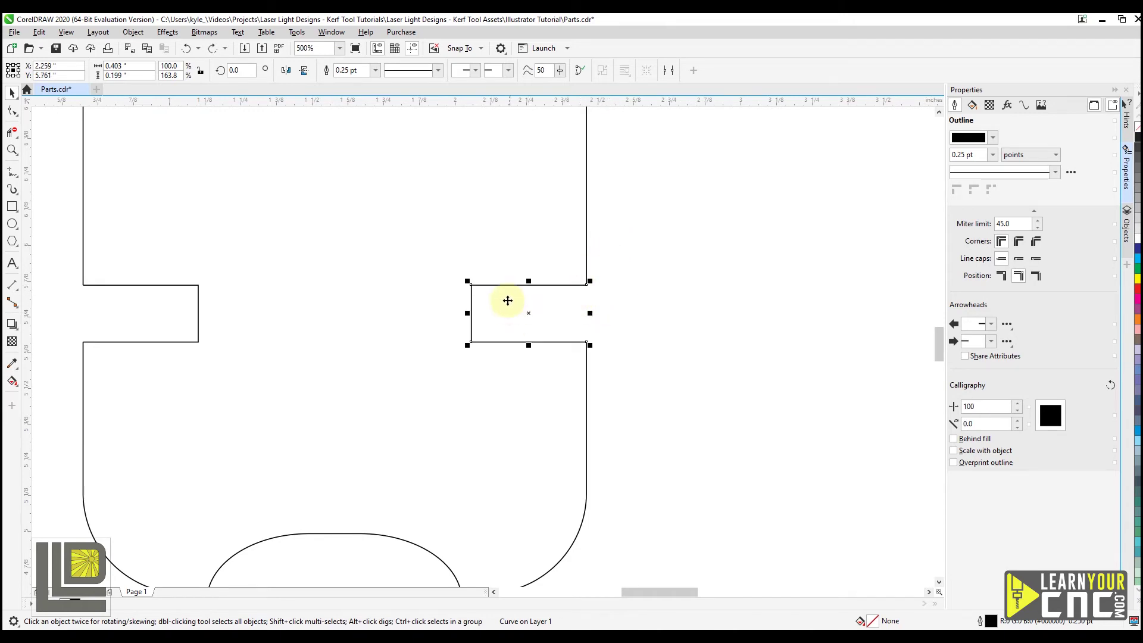
# Combine the right notch, the upright part's outline and the left notch into one curve
pyautogui.moveTo(668, 370); pyautogui.dragTo(751, 338)
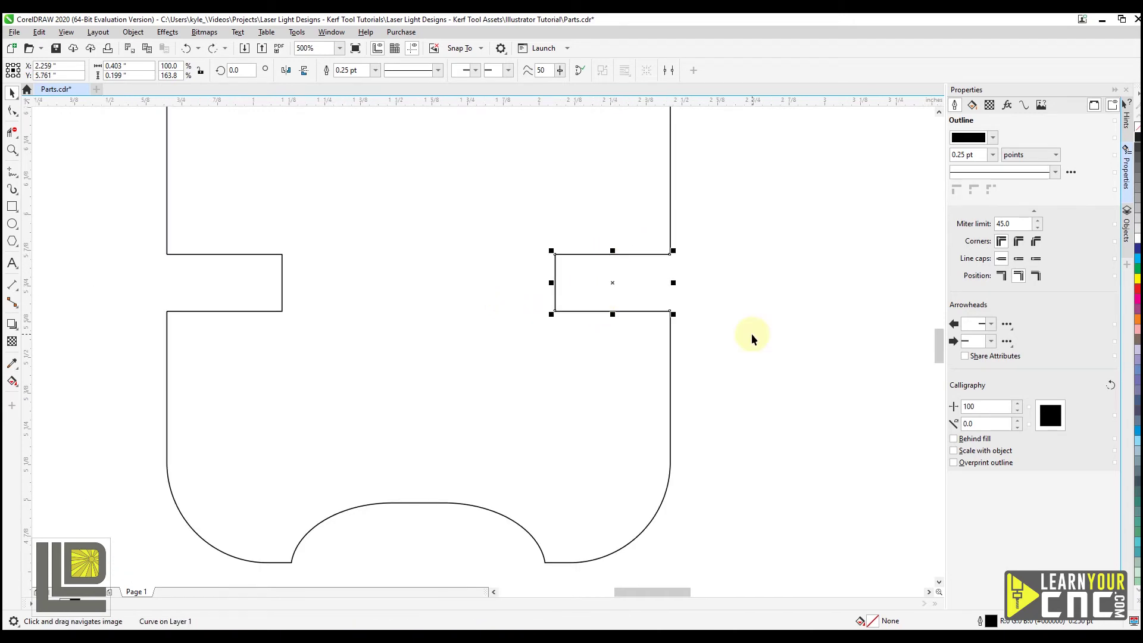
pyautogui.keyDown('shift'); pyautogui.click(665, 203); pyautogui.keyUp('shift')
pyautogui.keyDown('shift'); pyautogui.click(251, 256); pyautogui.keyUp('shift')
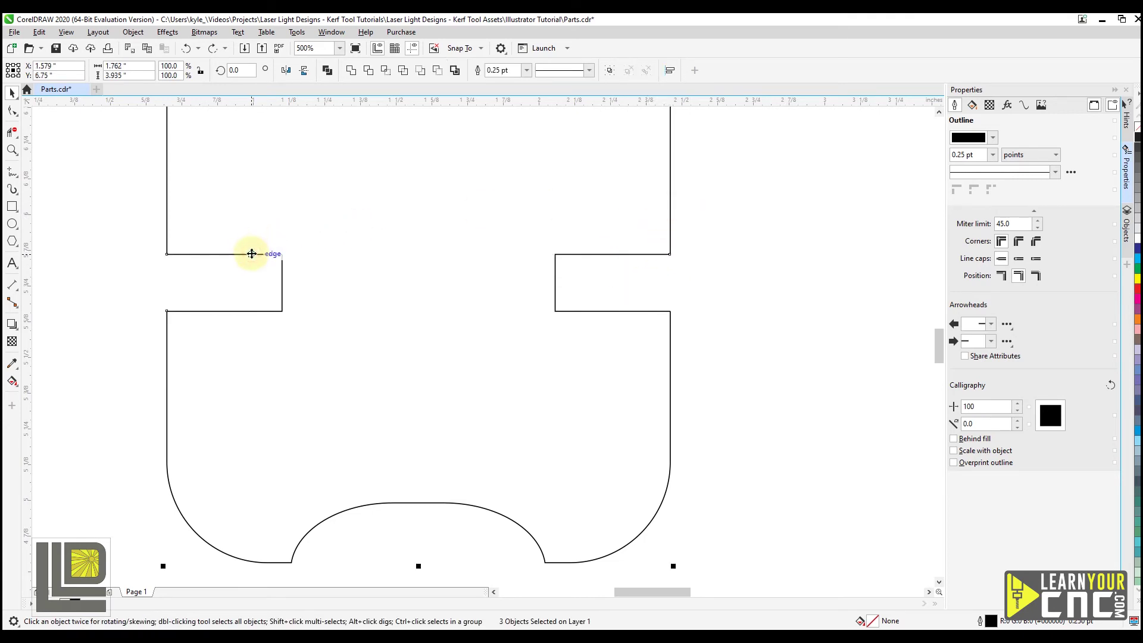
pyautogui.click(129, 34)
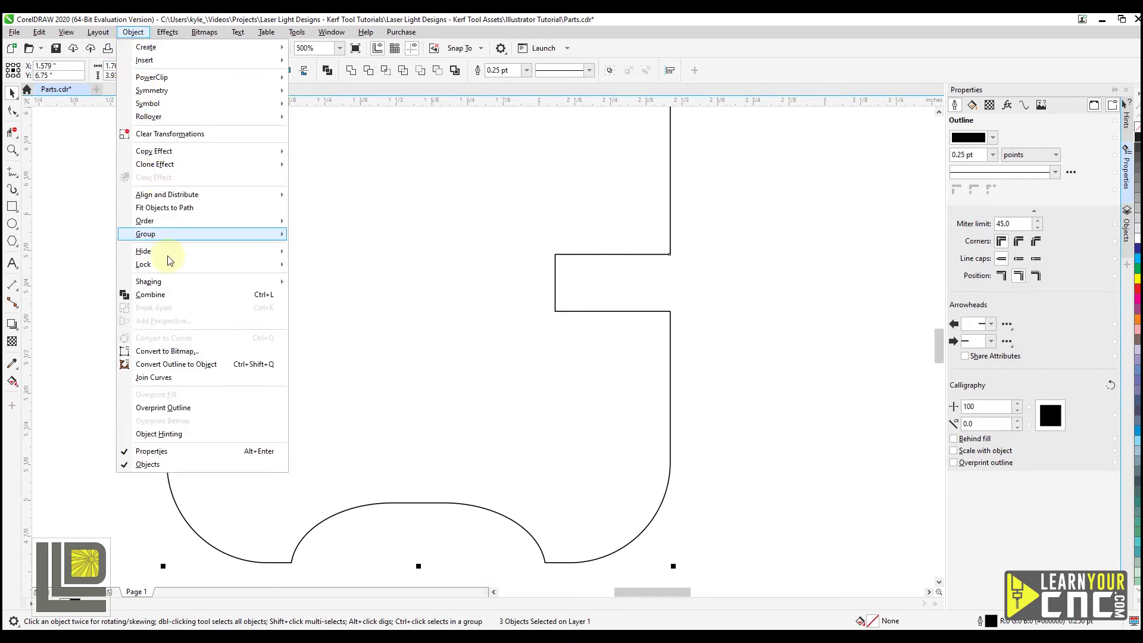
pyautogui.click(156, 295)
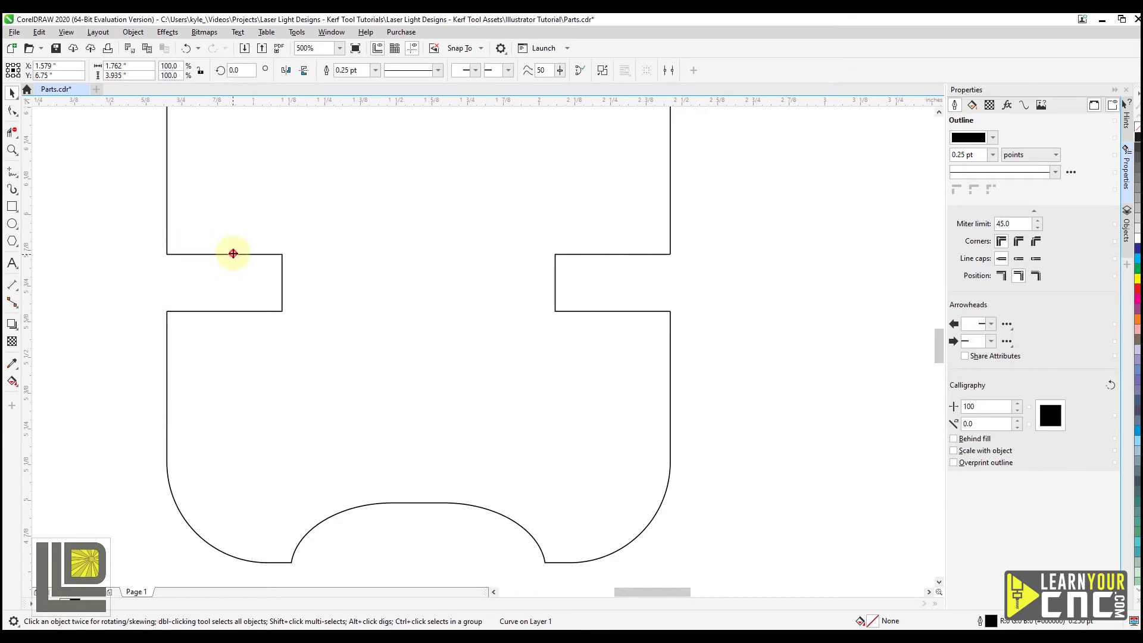
# Try moving the combined upright part as a whole, and undo the move
pyautogui.moveTo(232, 253); pyautogui.dragTo(293, 178)
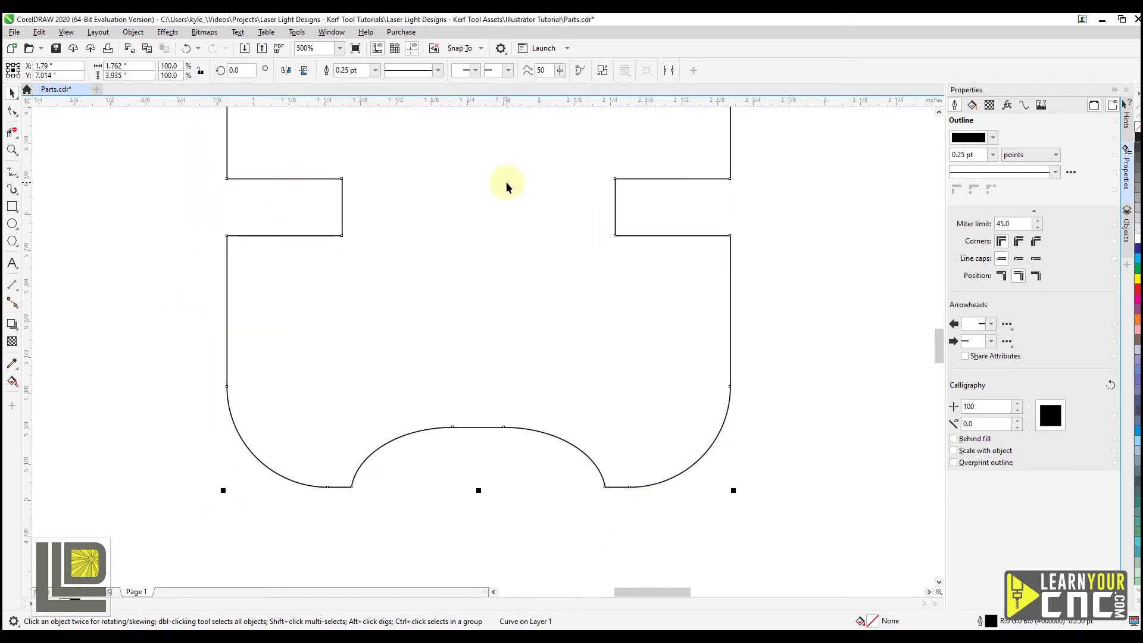
pyautogui.hotkey('ctrl', 'z')
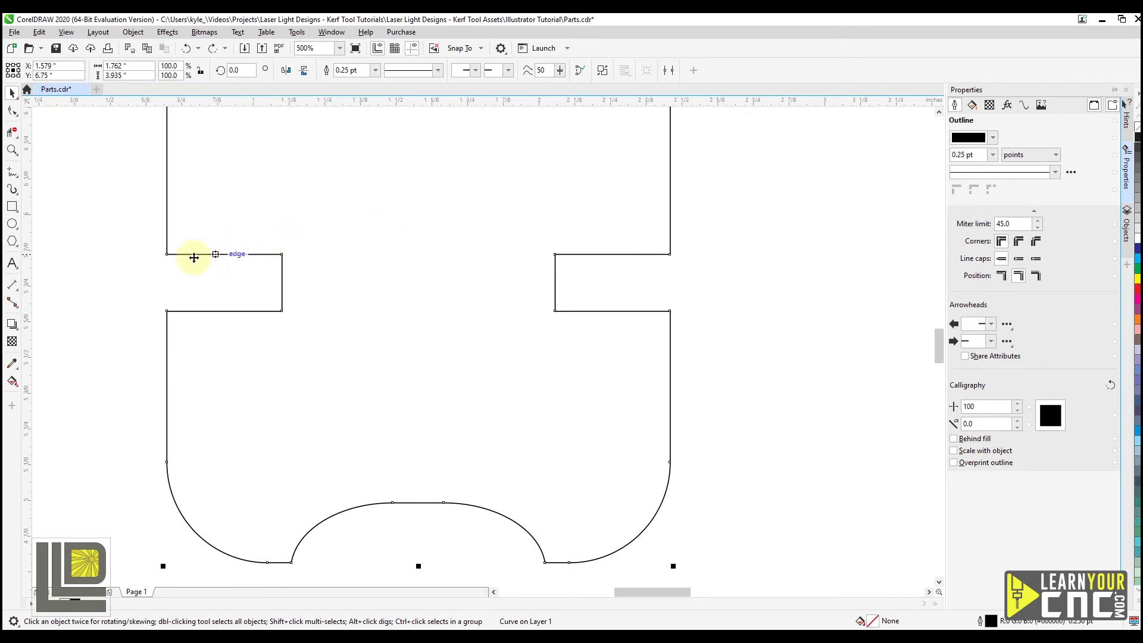
# Try moving the loose end node at the left notch's upper corner with the Shape tool, and undo the move
pyautogui.press('F10')
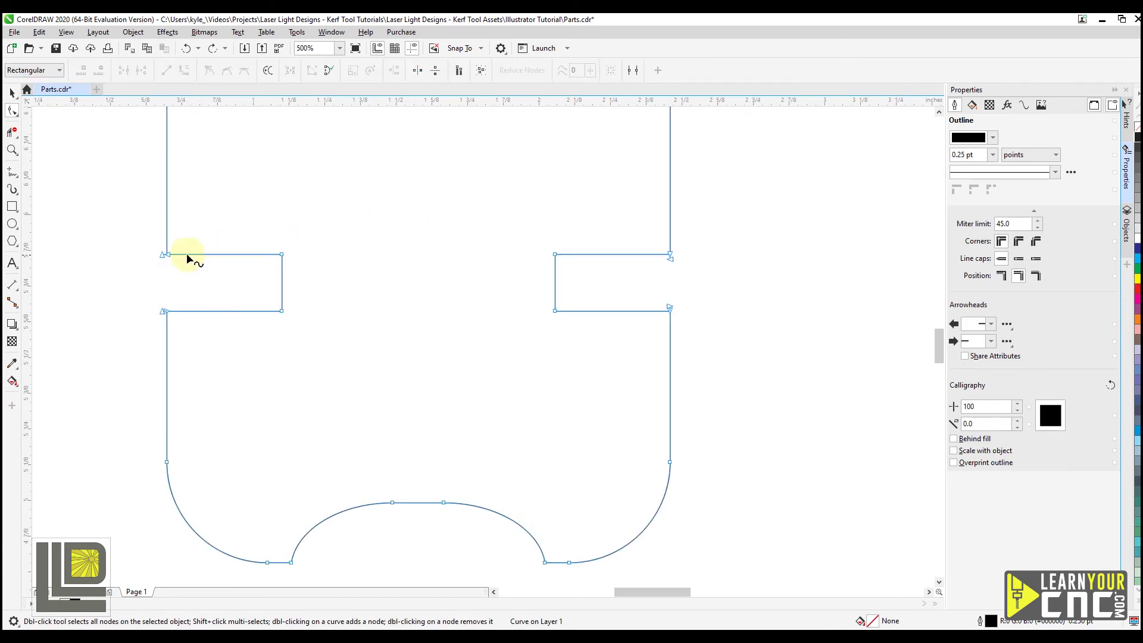
pyautogui.moveTo(169, 257); pyautogui.dragTo(201, 231)
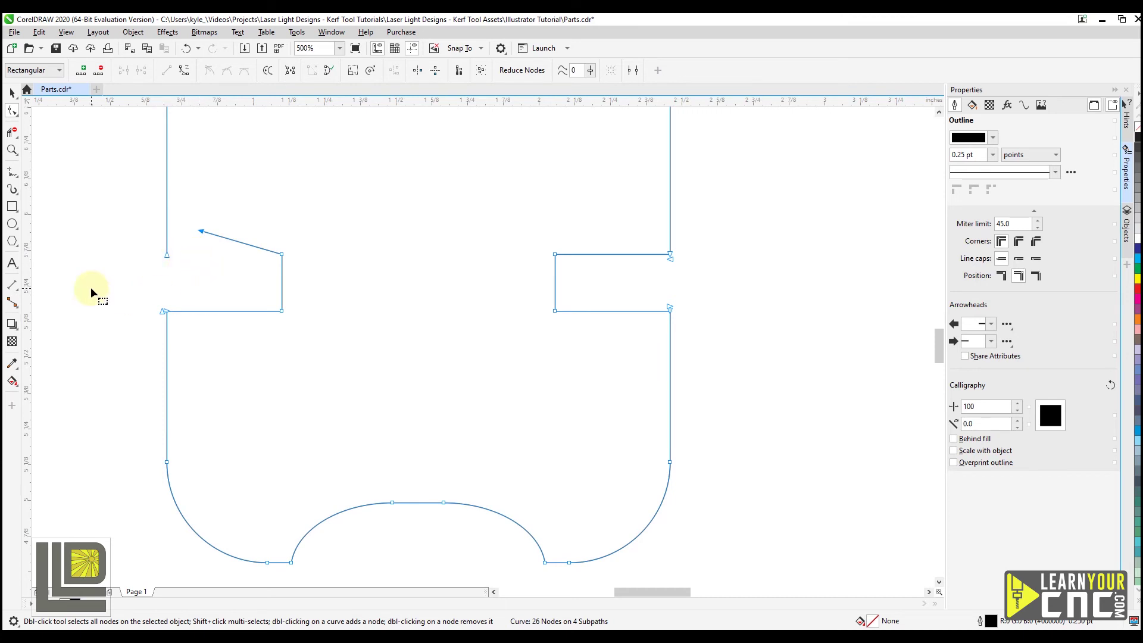
pyautogui.hotkey('ctrl', 'z')
# Join the two end nodes at the left notch's upper outer corner, and test the joint by moving the node and undoing the move
pyautogui.click(167, 274)
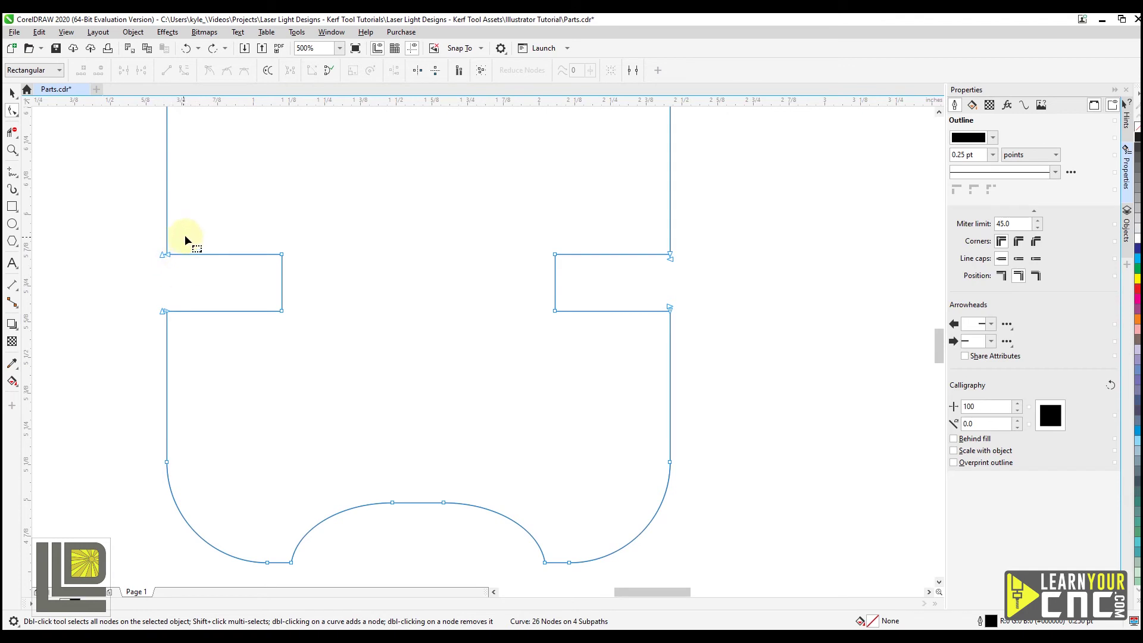
pyautogui.moveTo(152, 266); pyautogui.dragTo(149, 268)
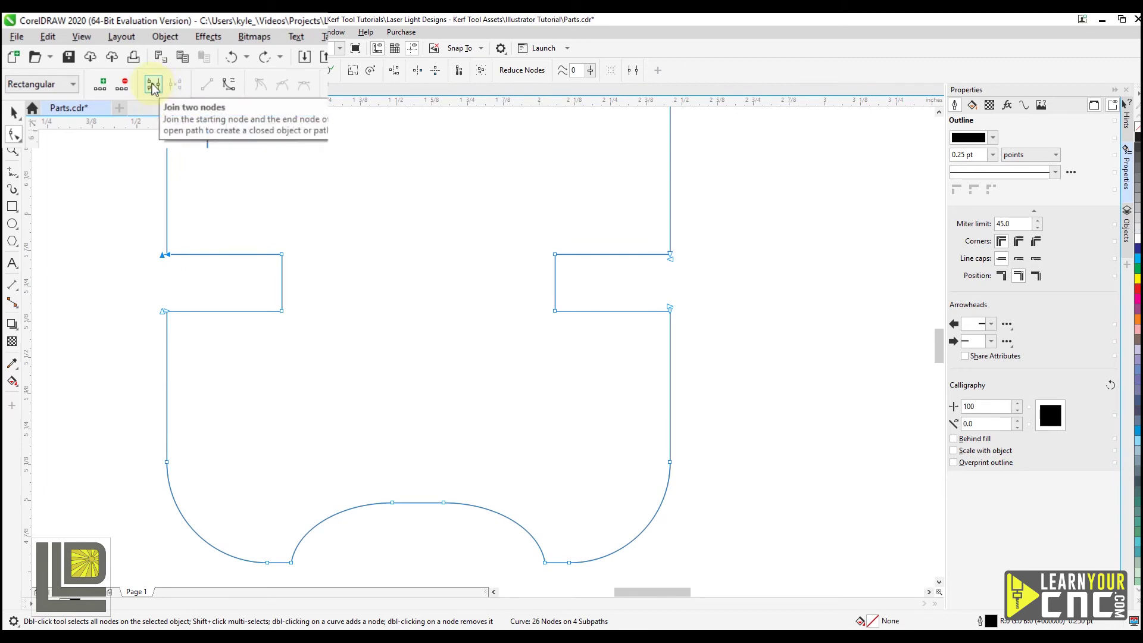
pyautogui.click(123, 71)
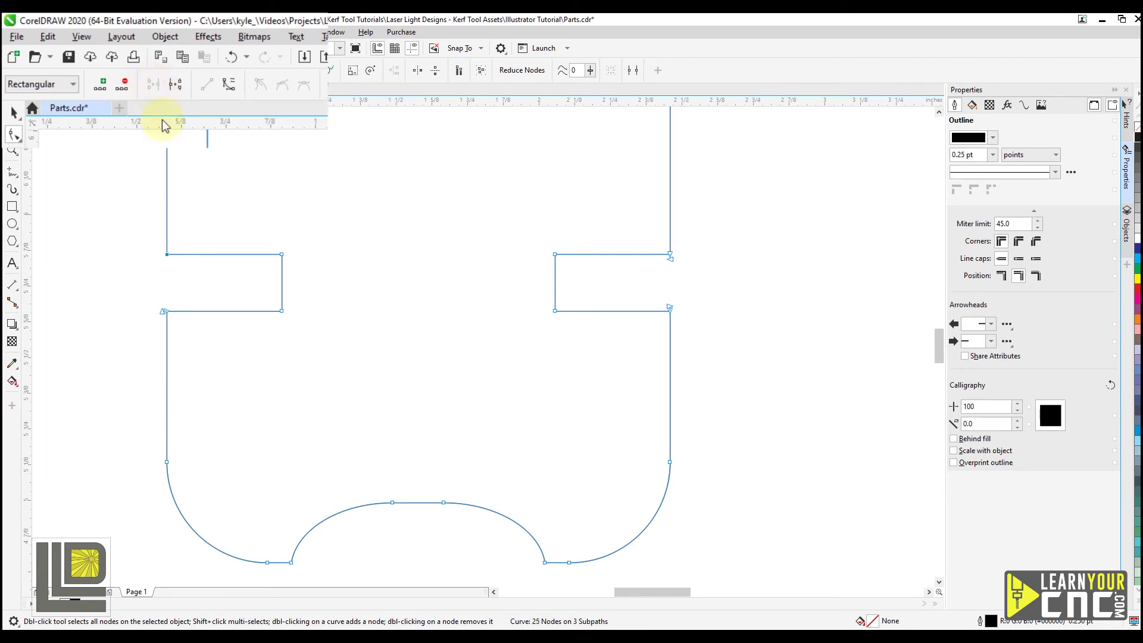
pyautogui.moveTo(169, 256); pyautogui.dragTo(190, 213)
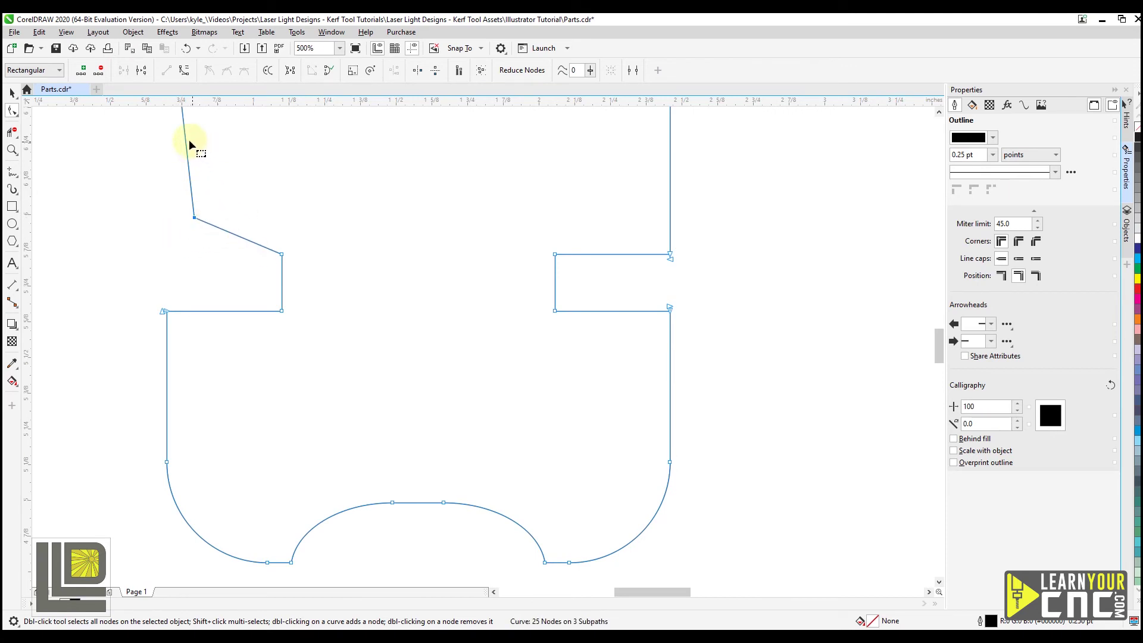
pyautogui.hotkey('ctrl', 'z')
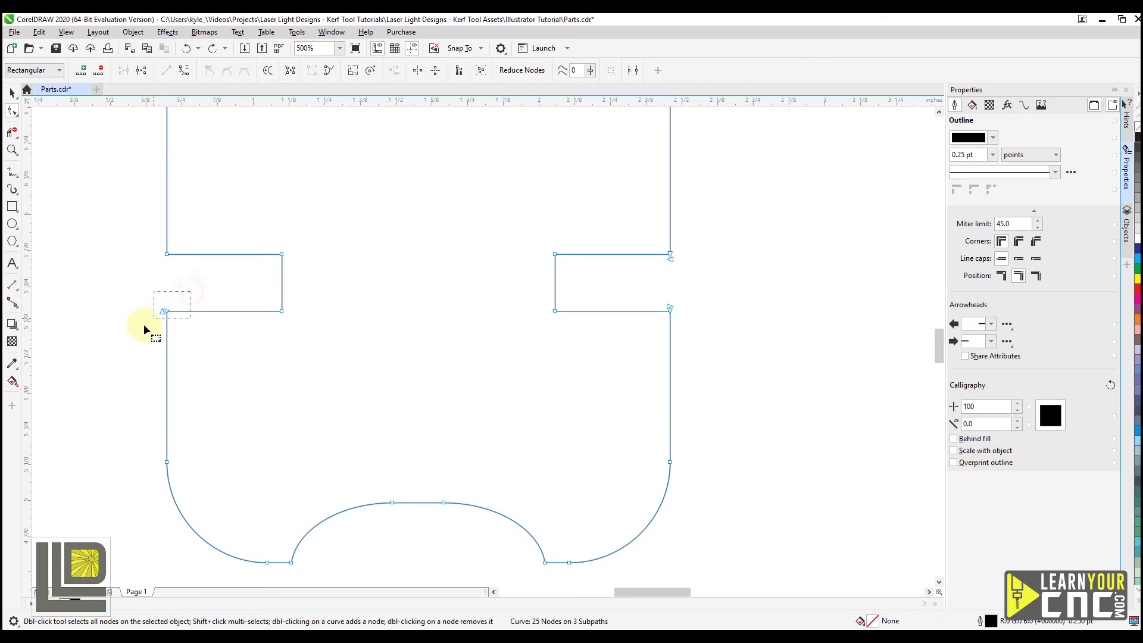
# Join the overlapping end nodes at the left notch's lower outer corner and at both outer corners of the right notch
pyautogui.moveTo(145, 329); pyautogui.dragTo(143, 329)
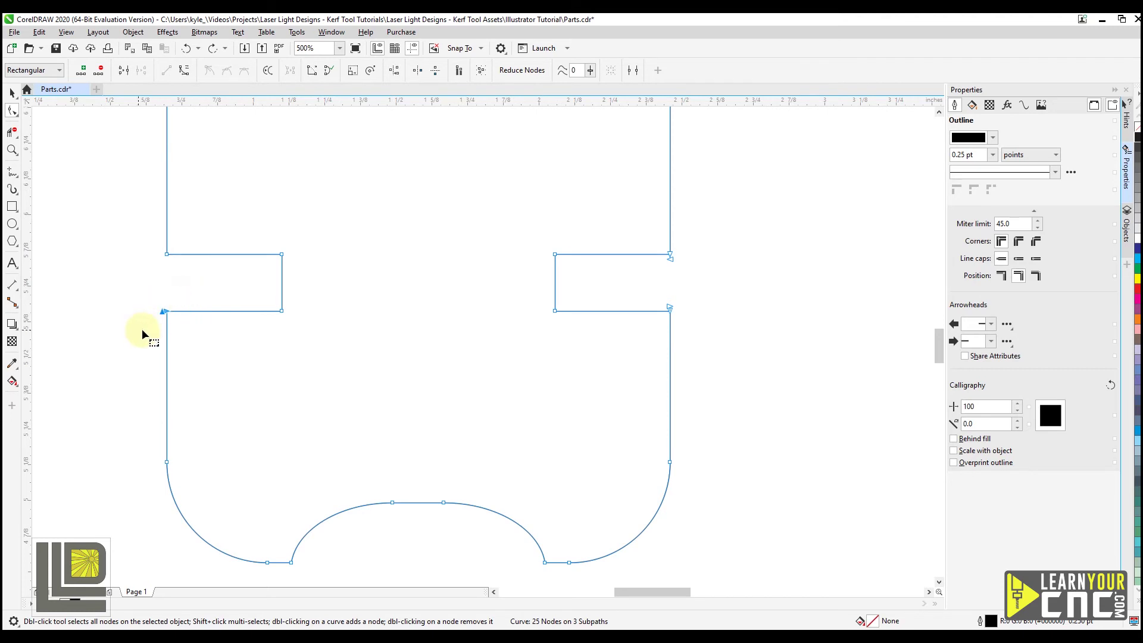
pyautogui.click(124, 71)
pyautogui.moveTo(688, 242); pyautogui.dragTo(656, 266)
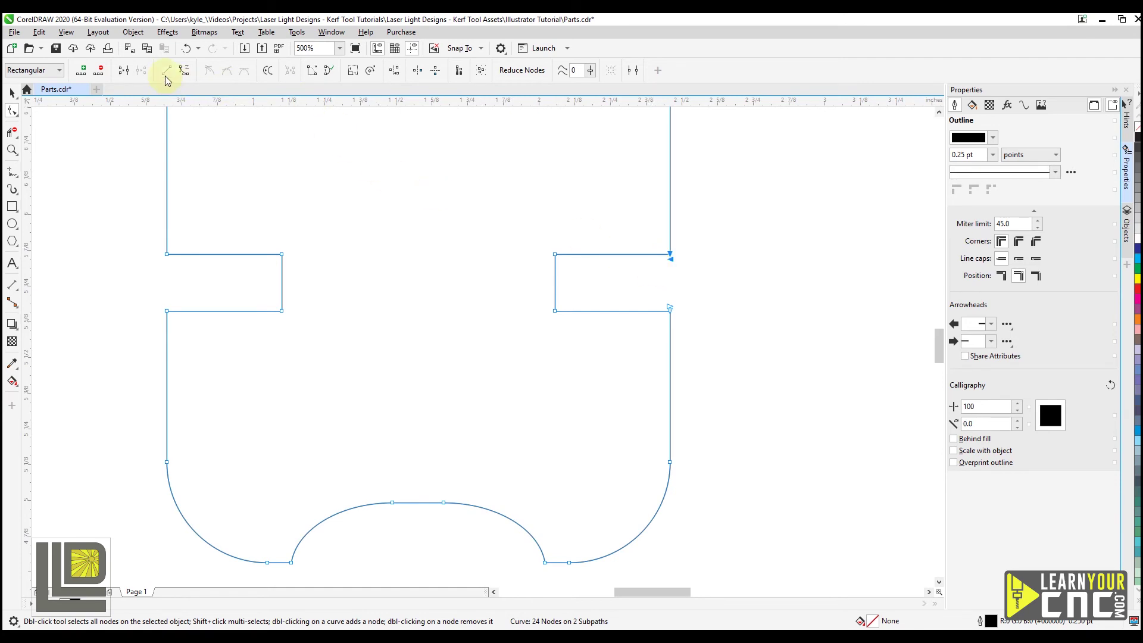
pyautogui.click(124, 70)
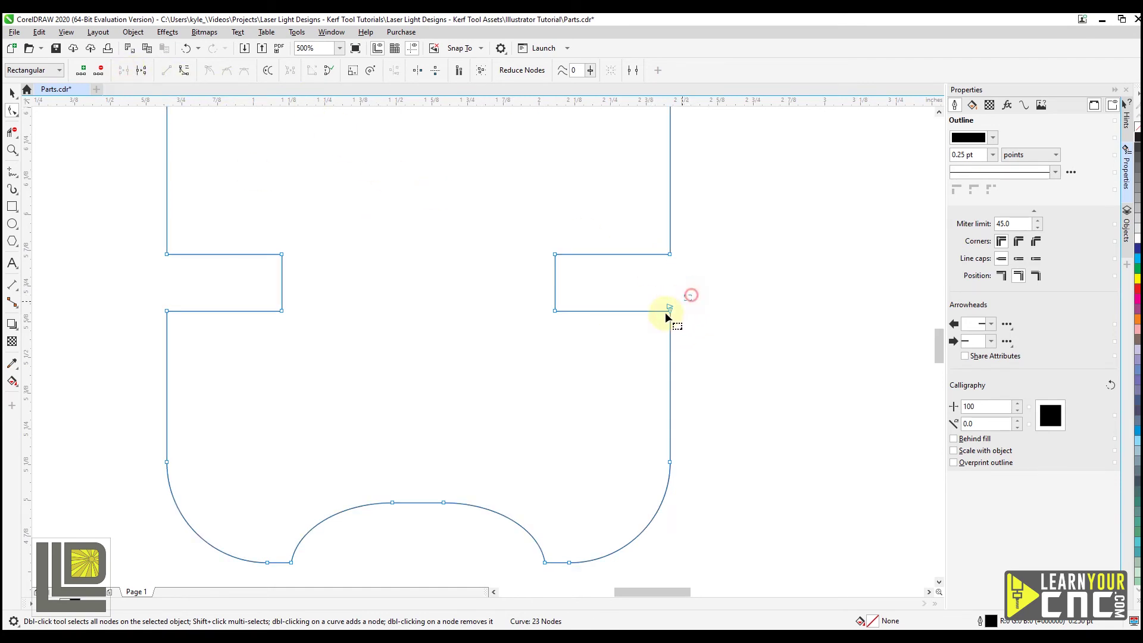
pyautogui.moveTo(666, 312); pyautogui.dragTo(648, 321)
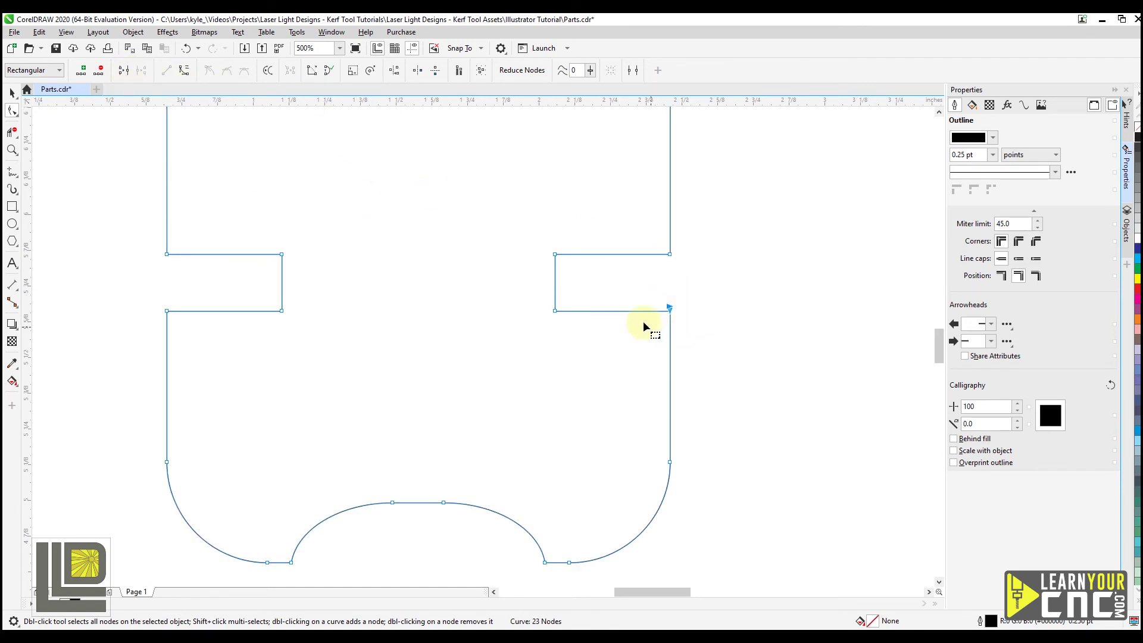
pyautogui.click(126, 72)
# Draw a rectangle about 0.488 by 0.192 inches inside the upright part, above the right notch and near the right edge
pyautogui.scroll(-1, 460, 455)
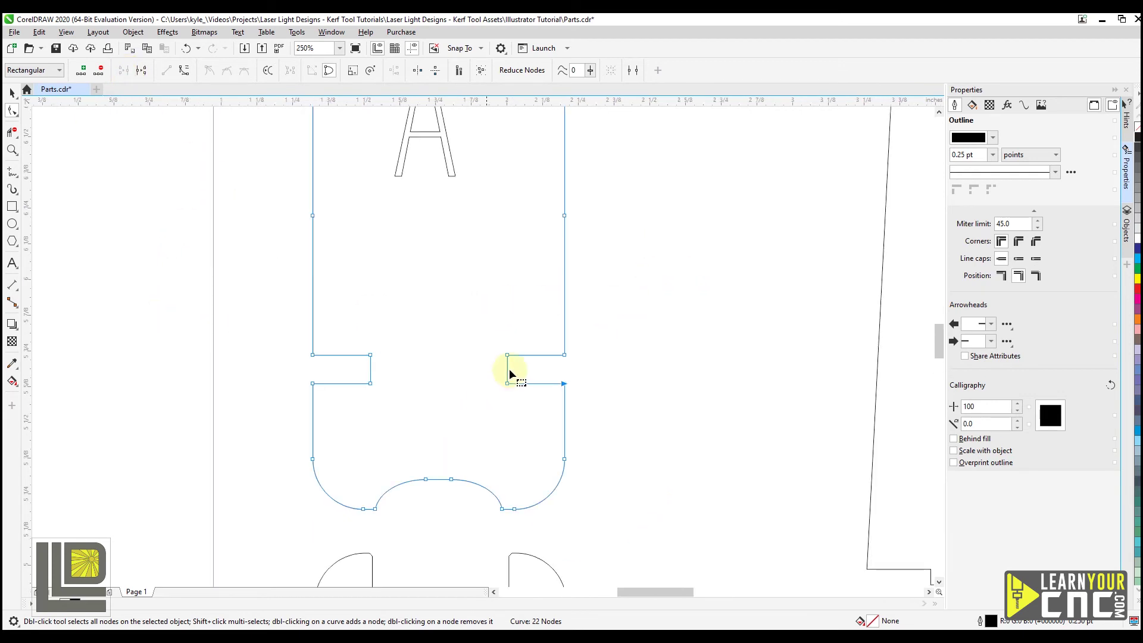
pyautogui.scroll(1, 553, 358)
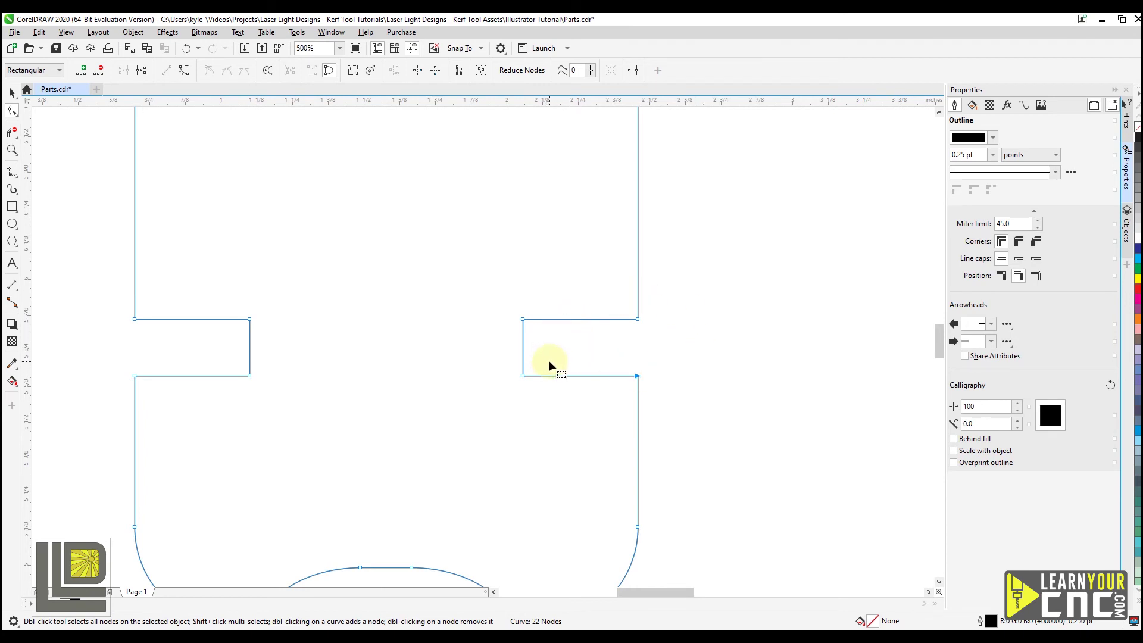
pyautogui.scroll(-1, 550, 362)
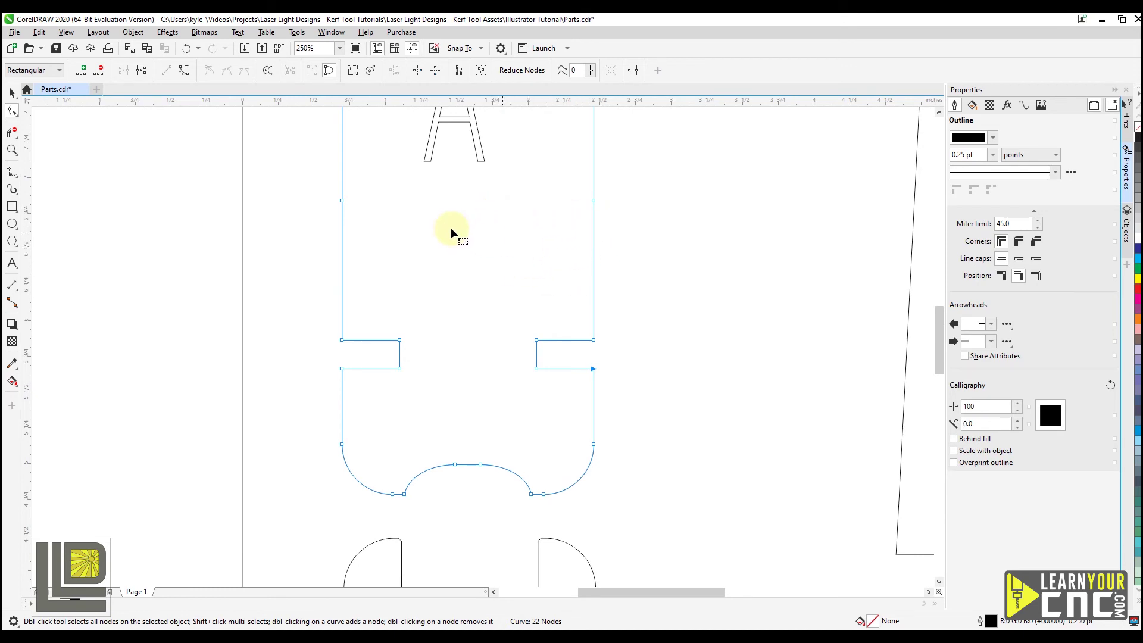
pyautogui.click(12, 207)
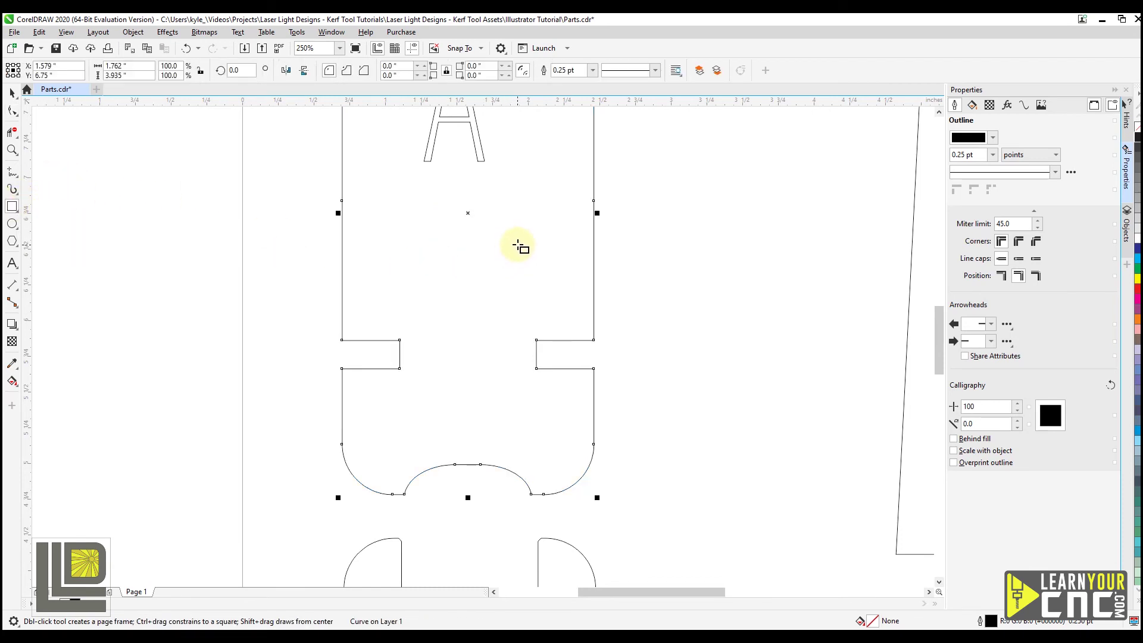
pyautogui.moveTo(517, 242); pyautogui.dragTo(586, 269)
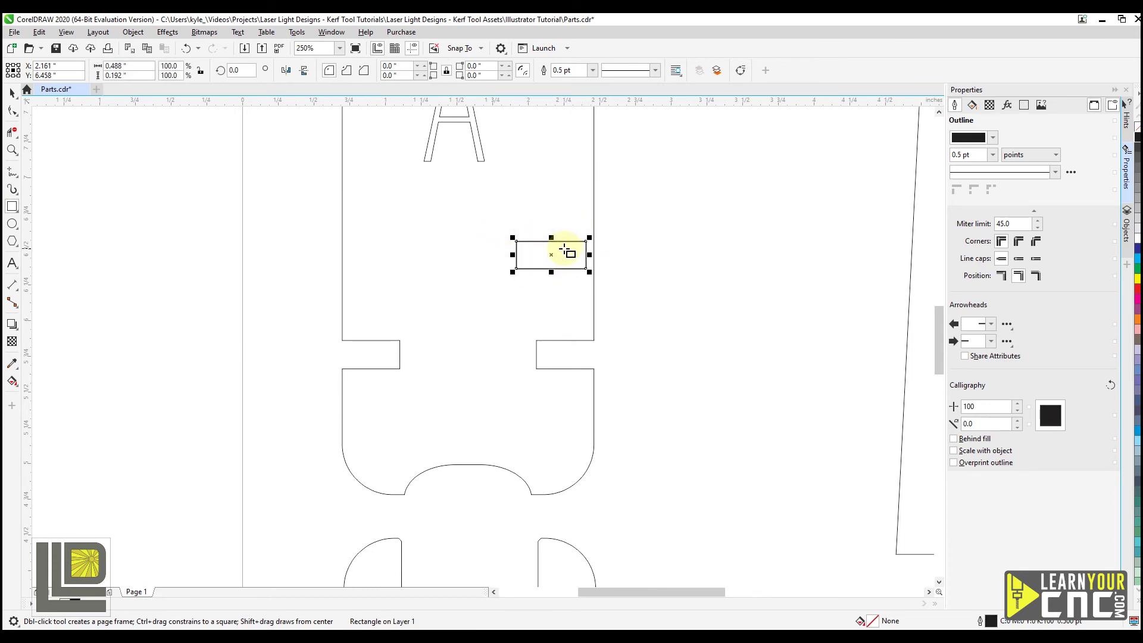
# Set the new rectangle's width to 0.5 inches and its height to 0.199 inches
pyautogui.click(134, 81)
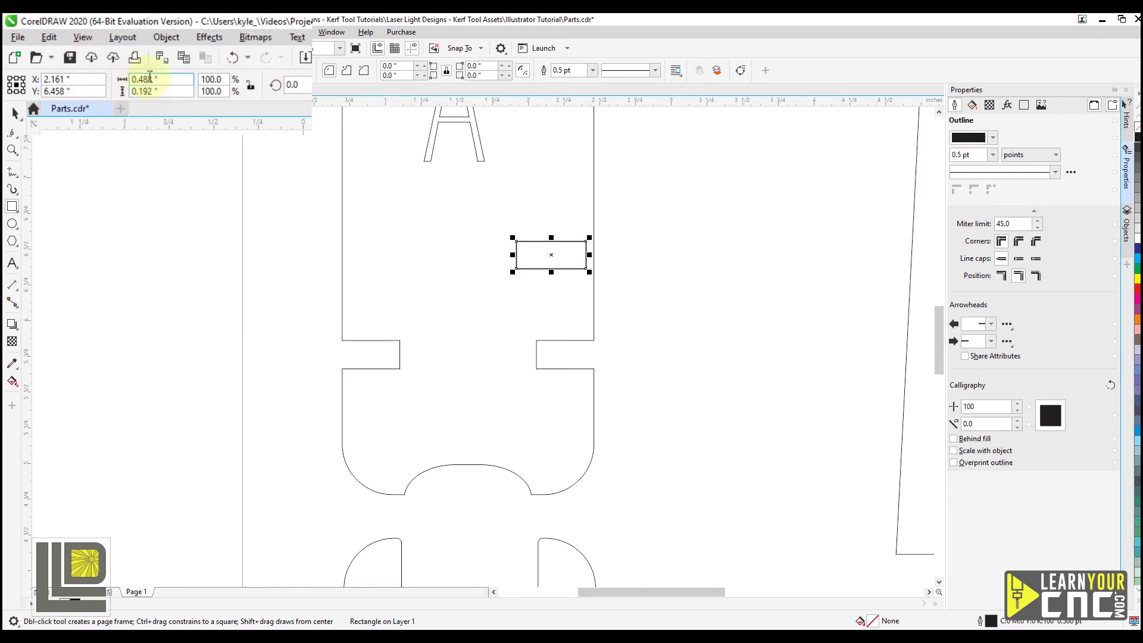
pyautogui.moveTo(141, 80); pyautogui.dragTo(153, 82)
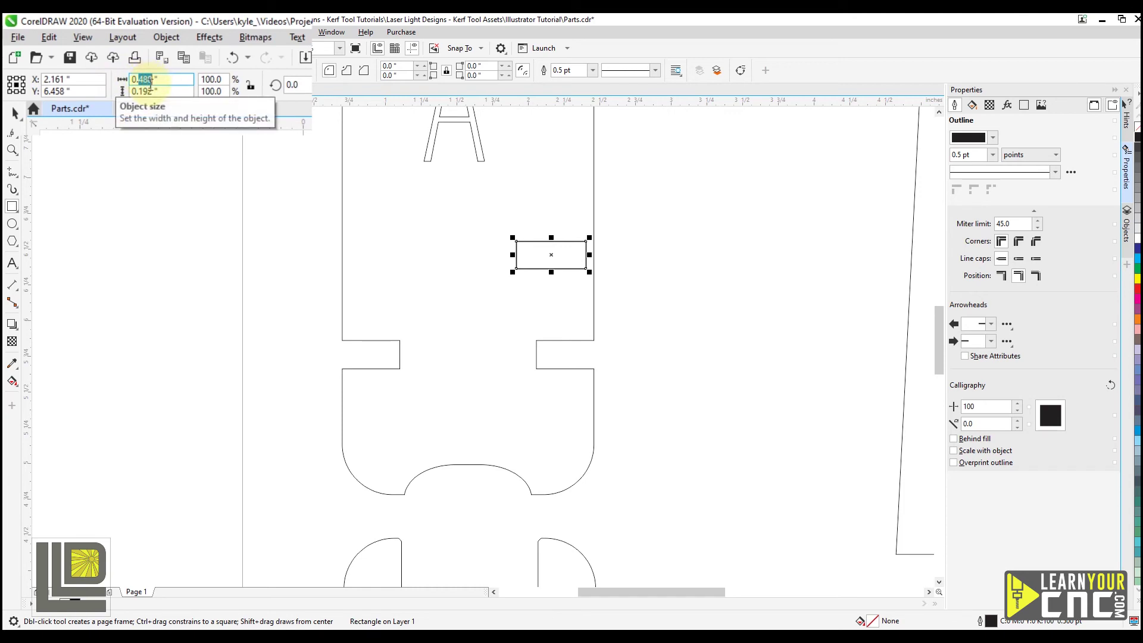
pyautogui.write('5')
pyautogui.moveTo(153, 91); pyautogui.dragTo(141, 91)
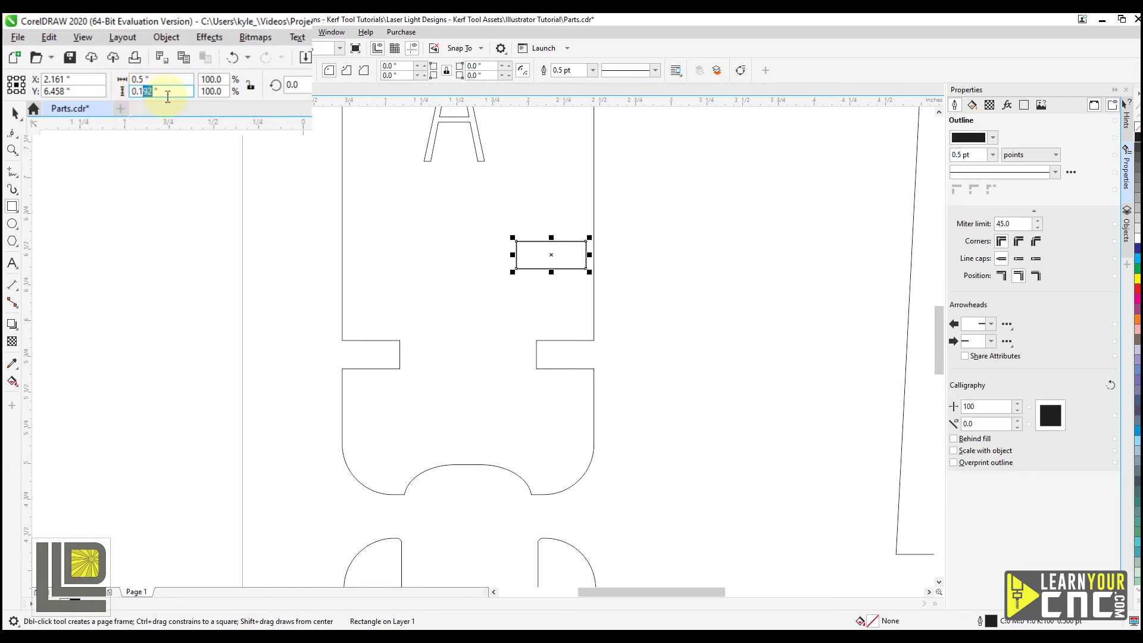
pyautogui.write('9')
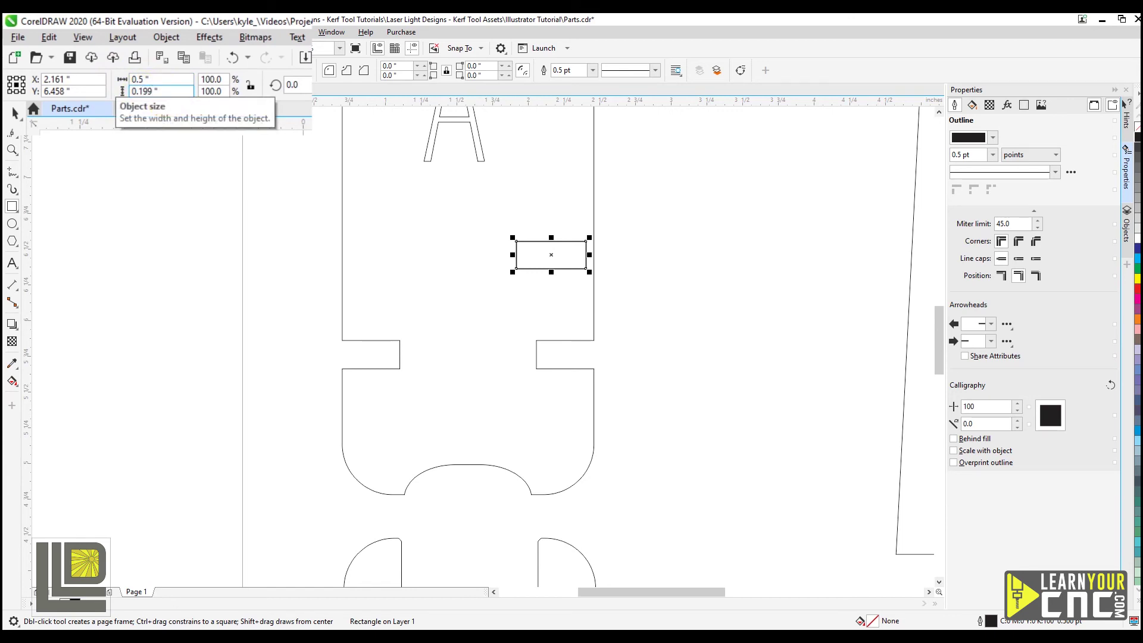
pyautogui.press('Return')
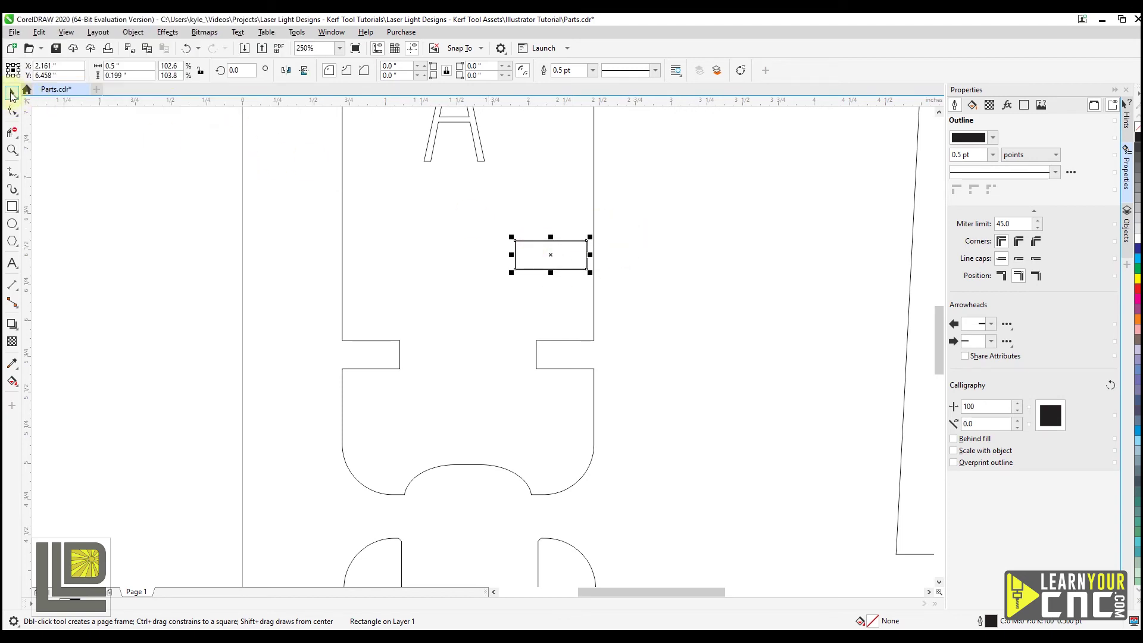
# Align the rectangle's right side with the right edge of the upright part
pyautogui.click(10, 95)
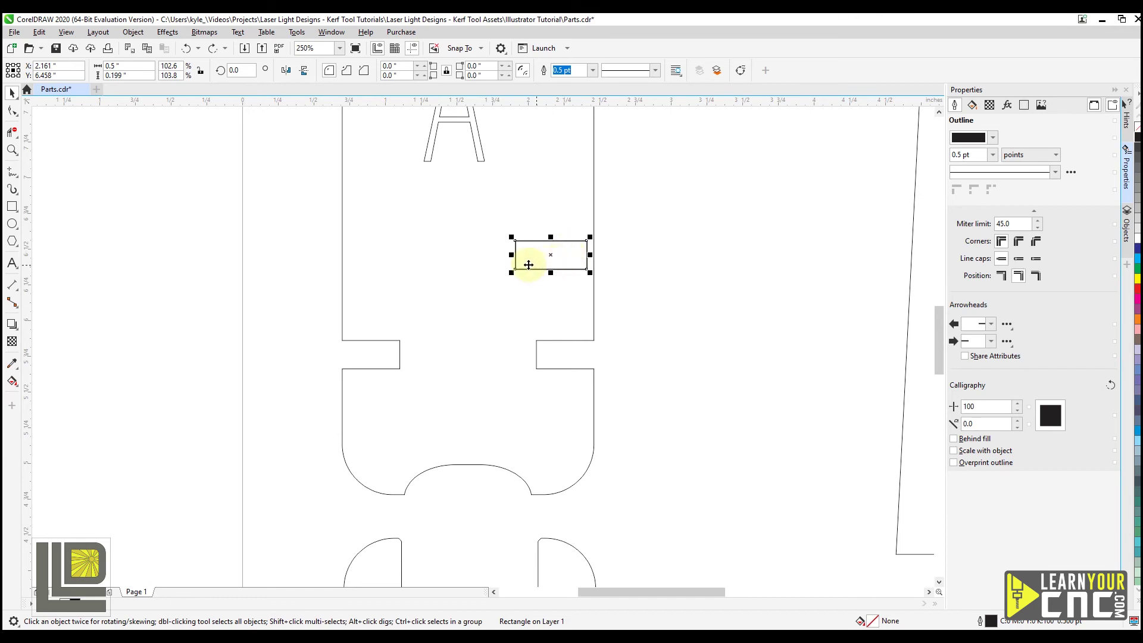
pyautogui.keyDown('shift'); pyautogui.click(593, 174); pyautogui.keyUp('shift')
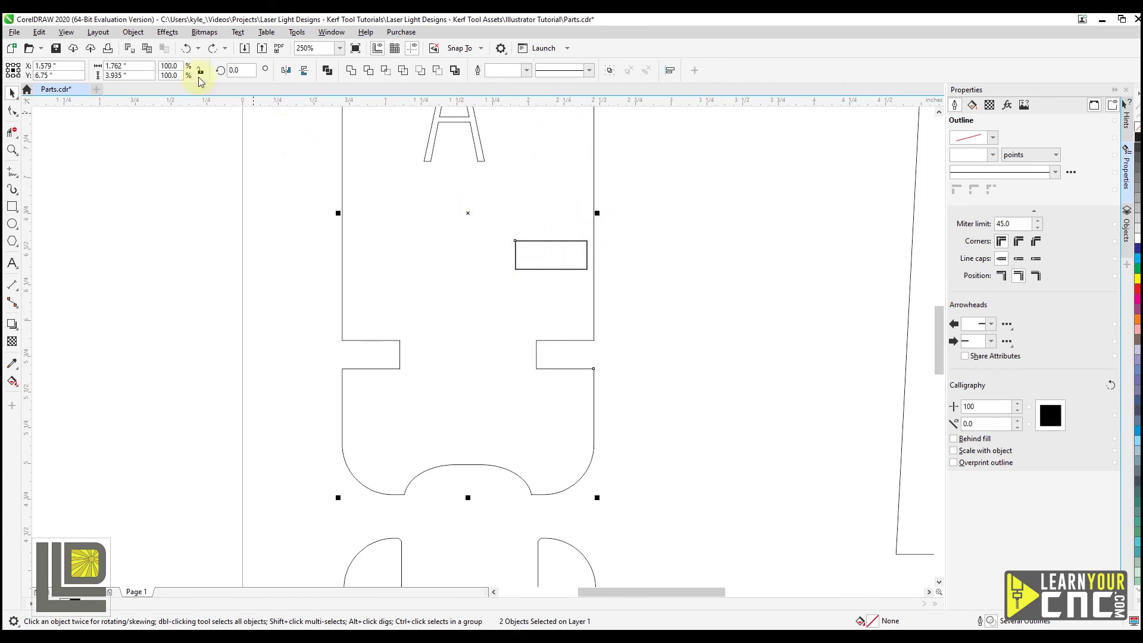
pyautogui.click(132, 32)
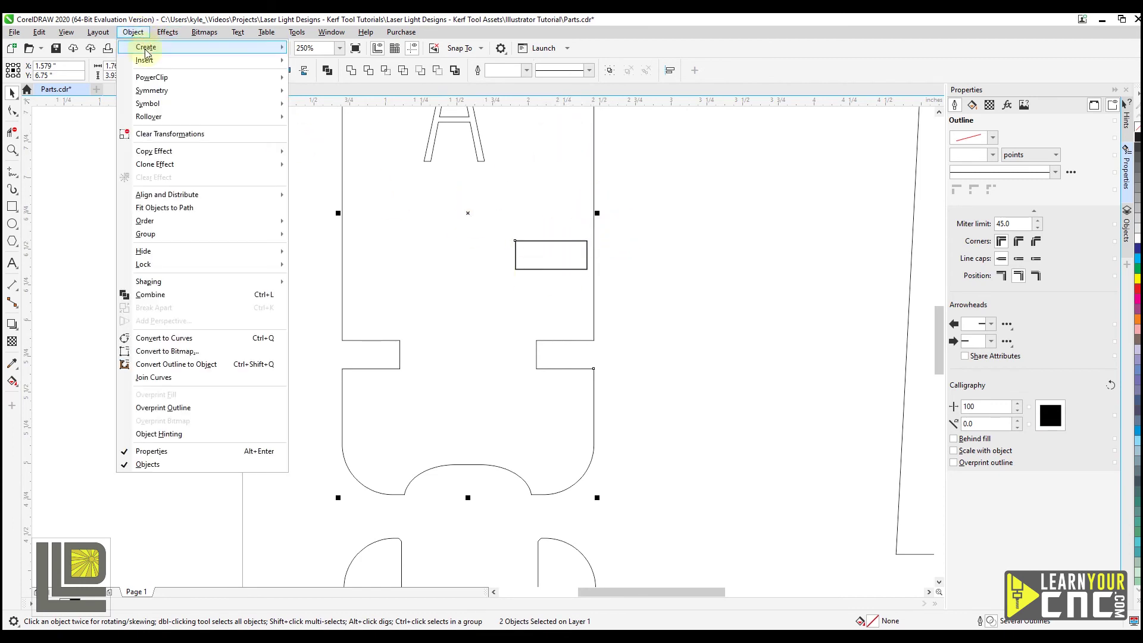
pyautogui.moveTo(156, 196)
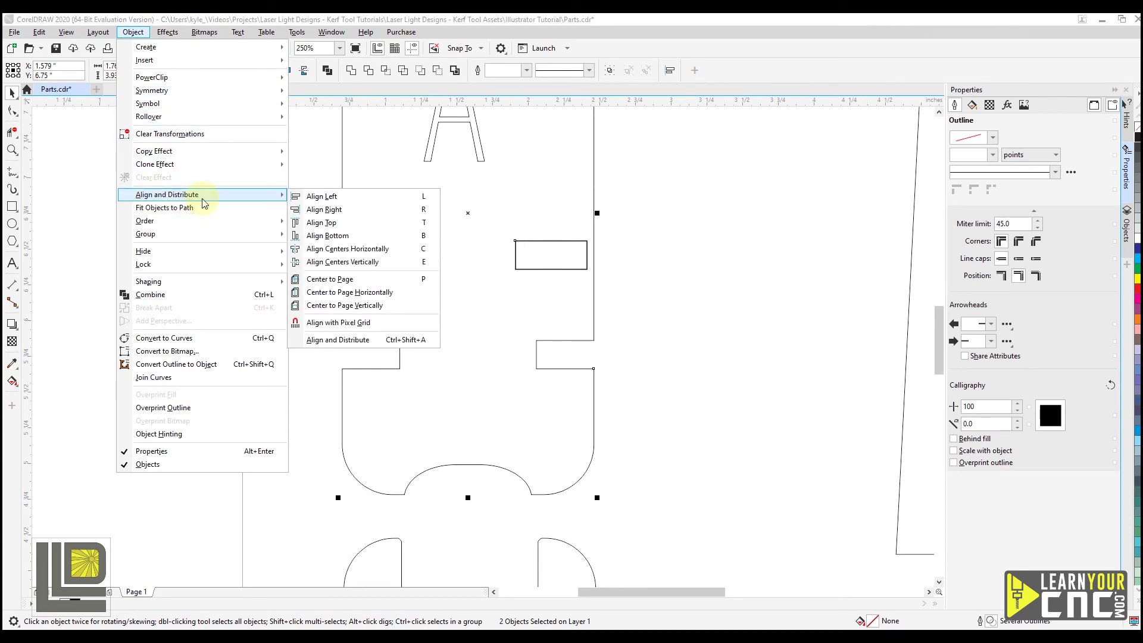
pyautogui.click(336, 216)
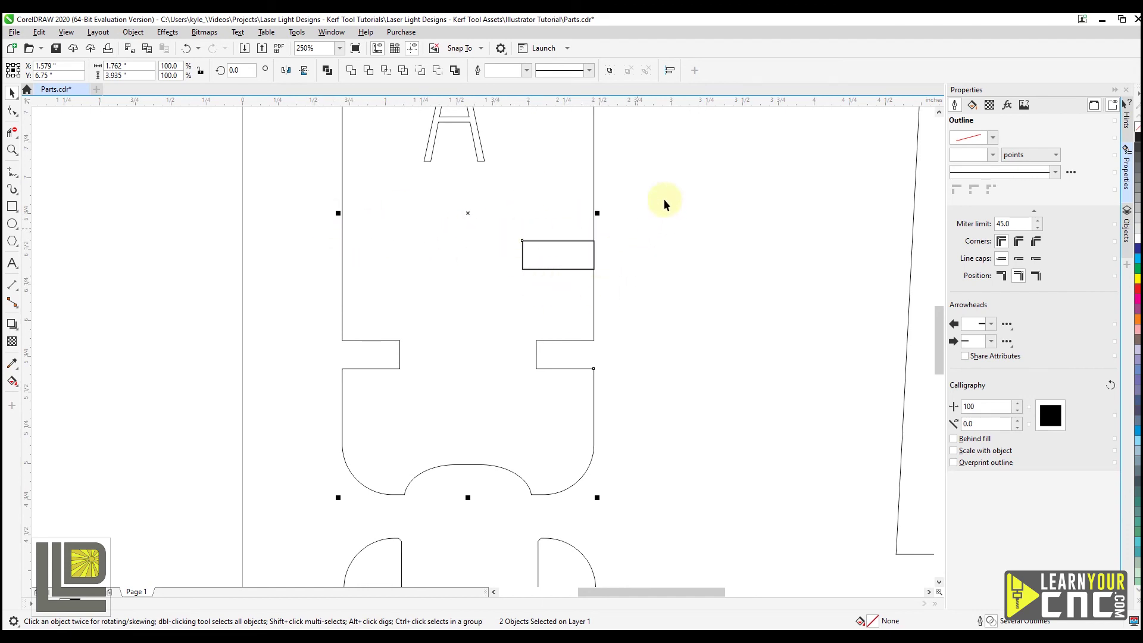
pyautogui.click(688, 187)
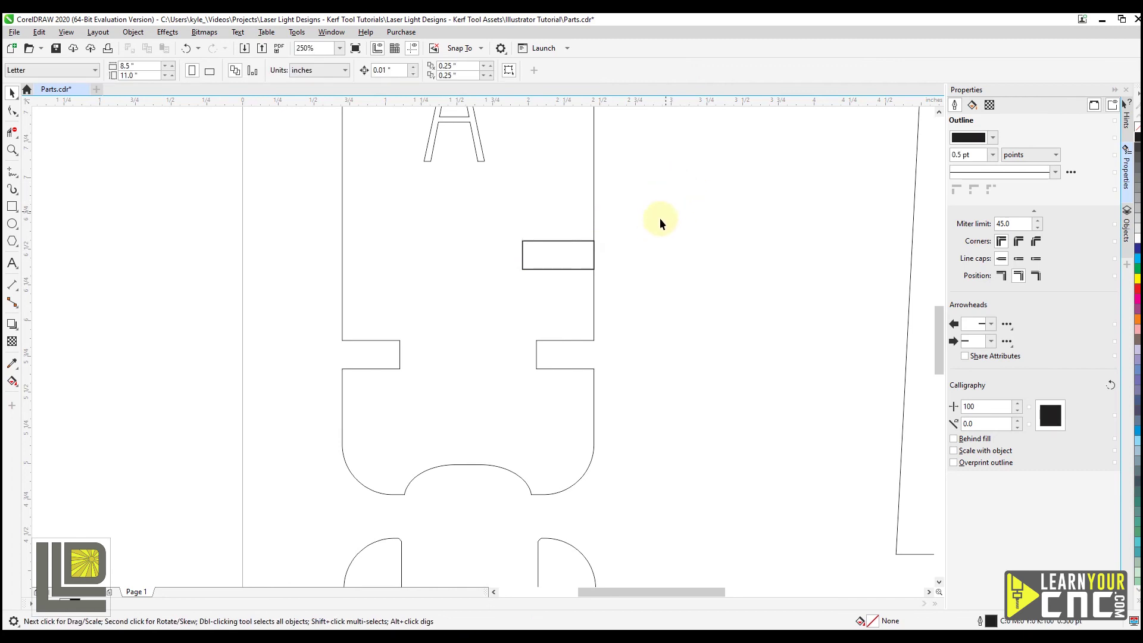
# Widen the rectangle past the part's right edge to about 0.603 inches, and remove the overhang and the crossing edge segment with Virtual Segment Delete
pyautogui.click(556, 240)
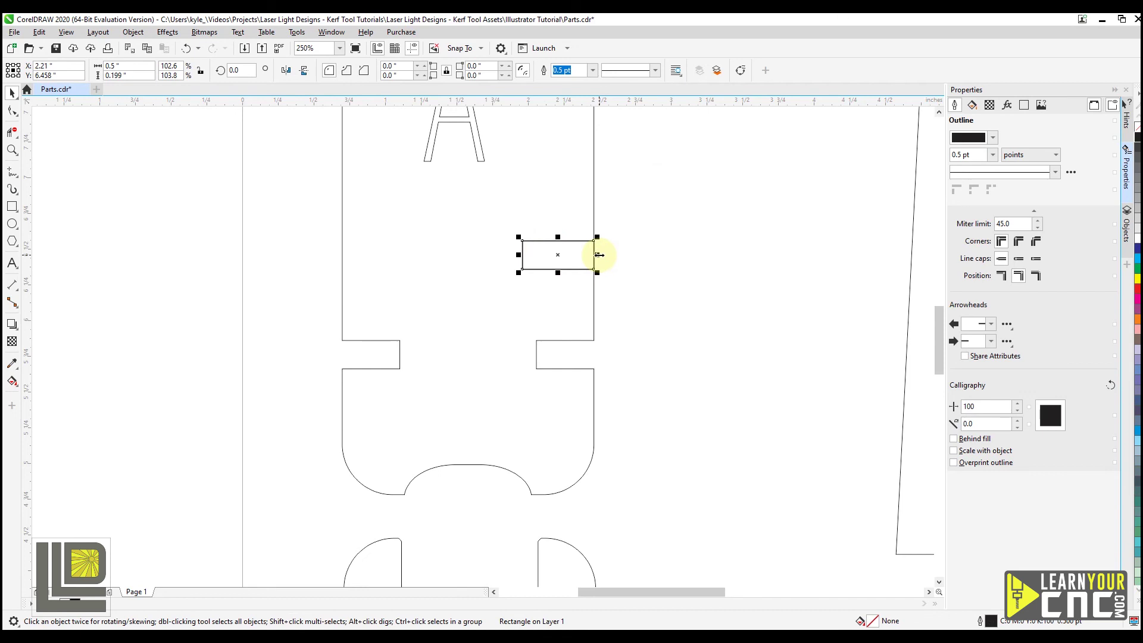
pyautogui.moveTo(599, 255); pyautogui.dragTo(611, 254)
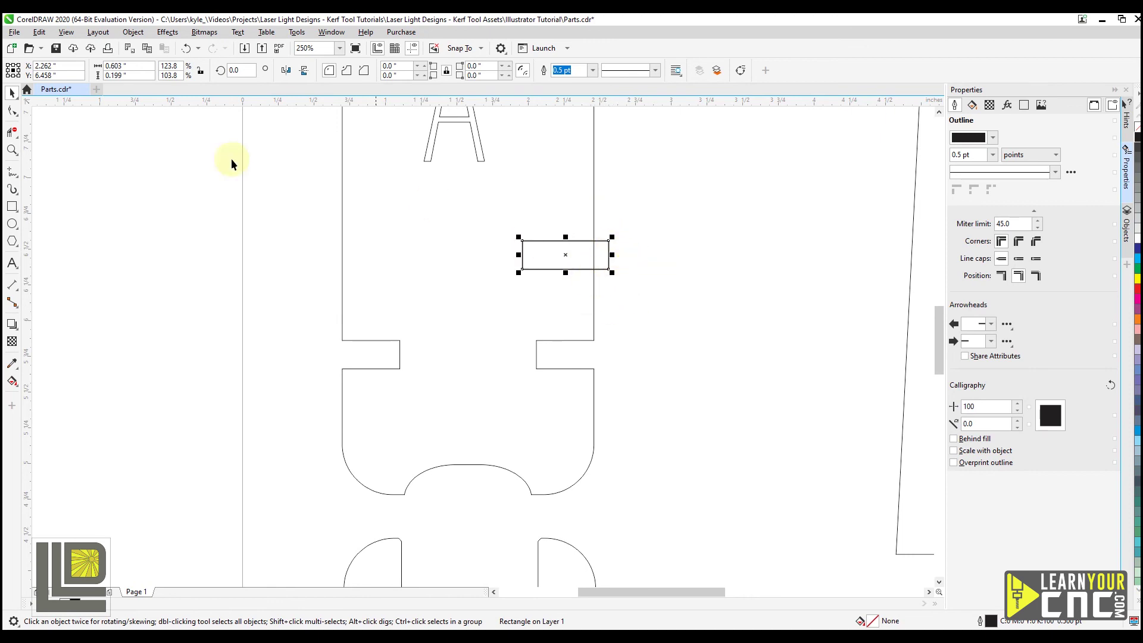
pyautogui.click(12, 133)
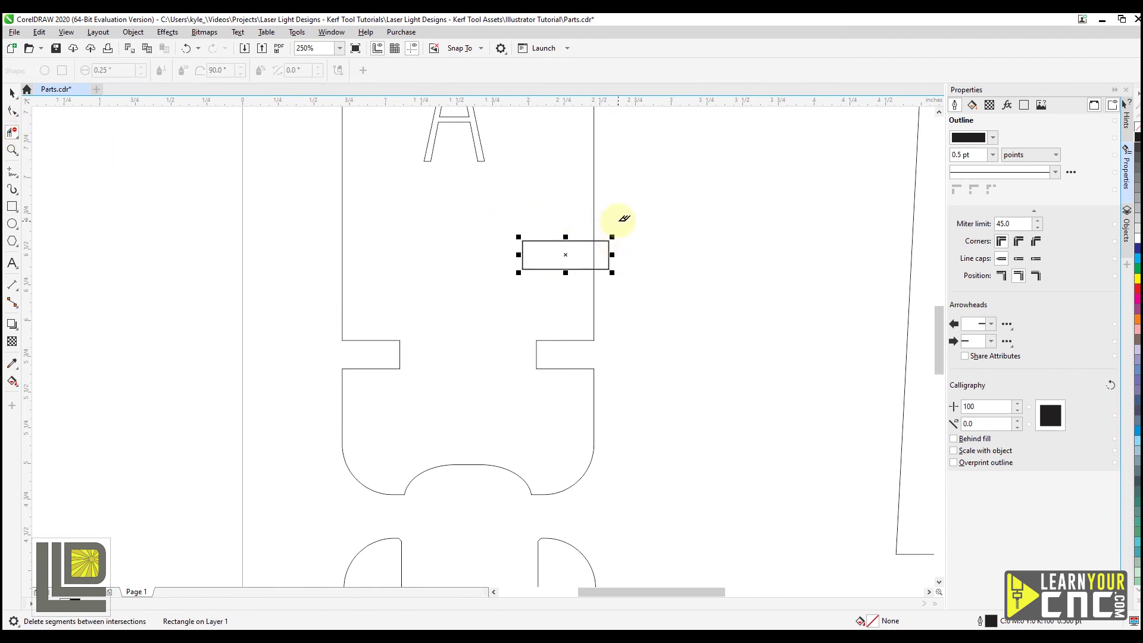
pyautogui.click(608, 256)
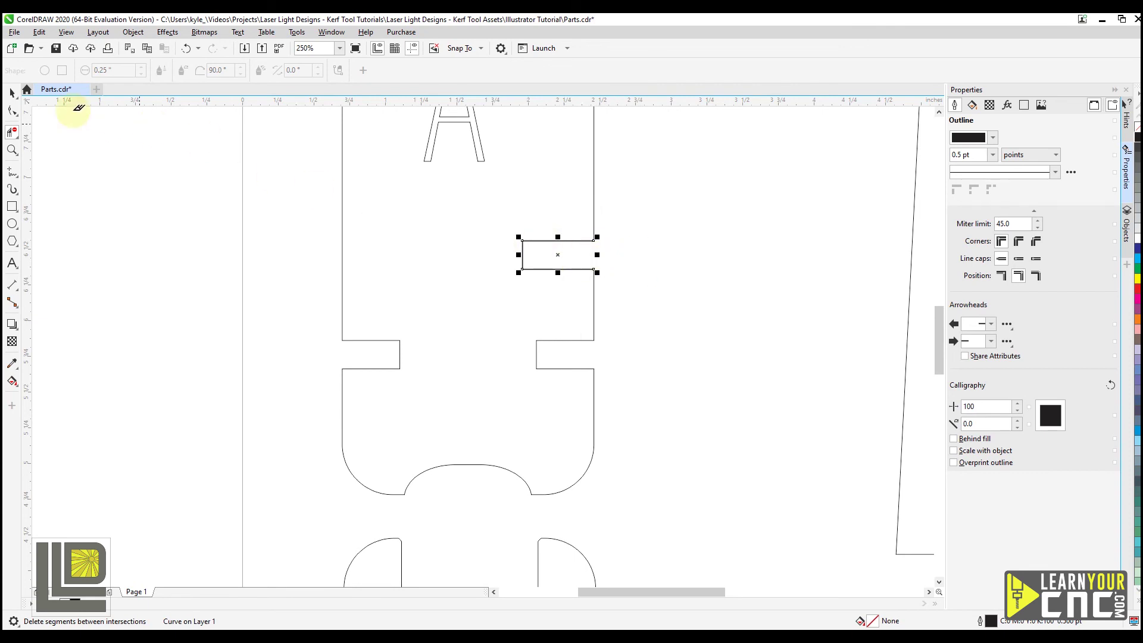
# Try moving the new upper notch outline away from the upright part, and undo the move
pyautogui.click(12, 93)
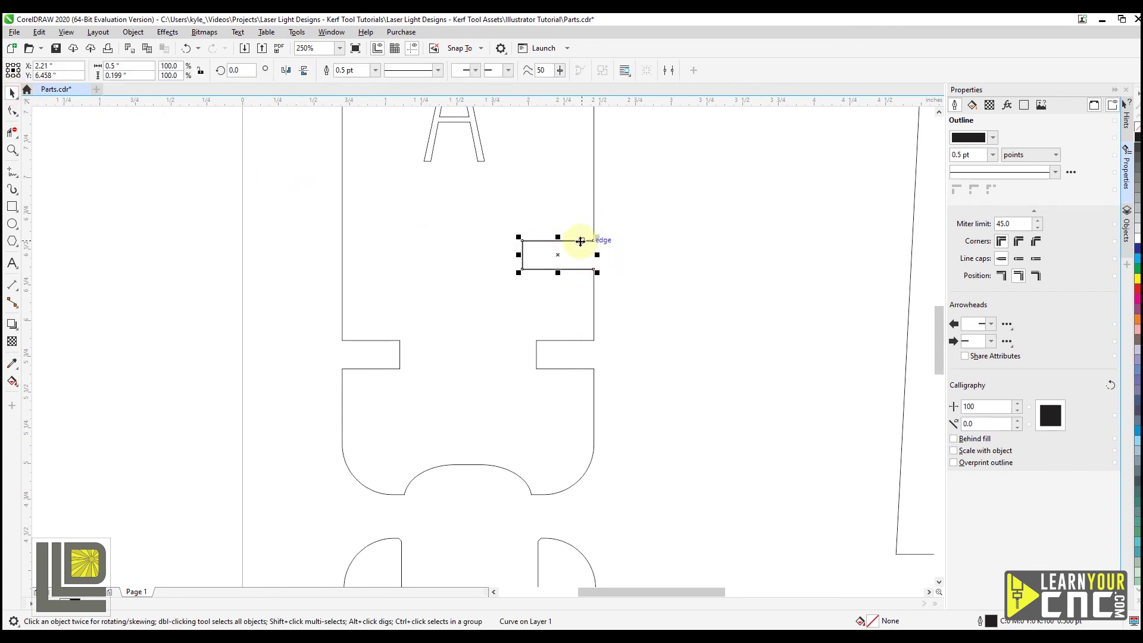
pyautogui.moveTo(582, 242); pyautogui.dragTo(561, 212)
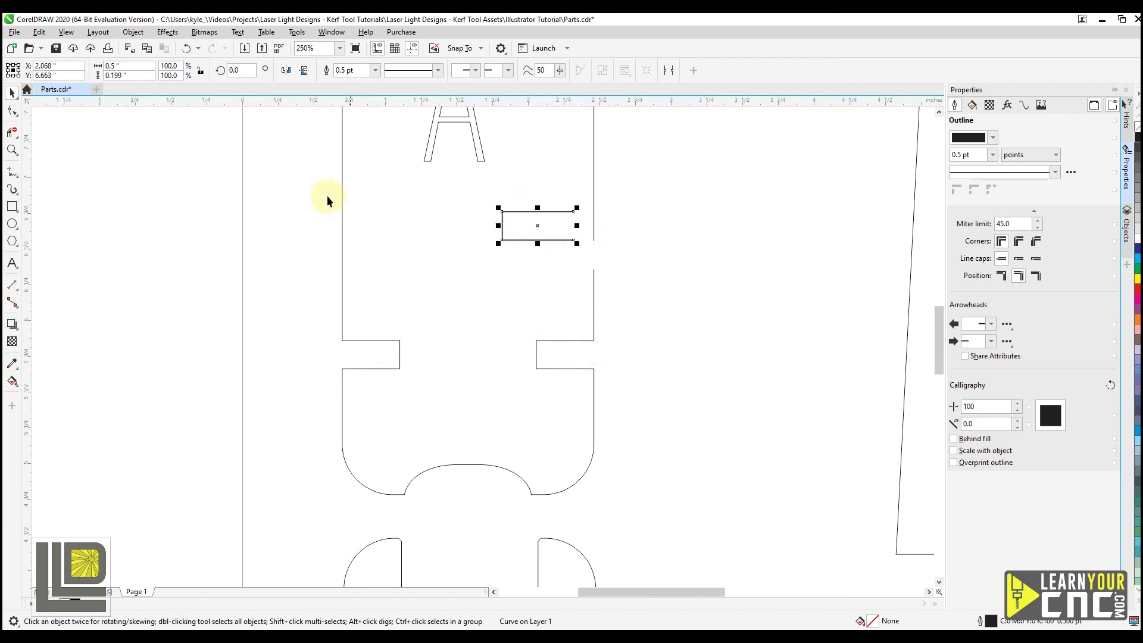
pyautogui.hotkey('ctrl', 'z')
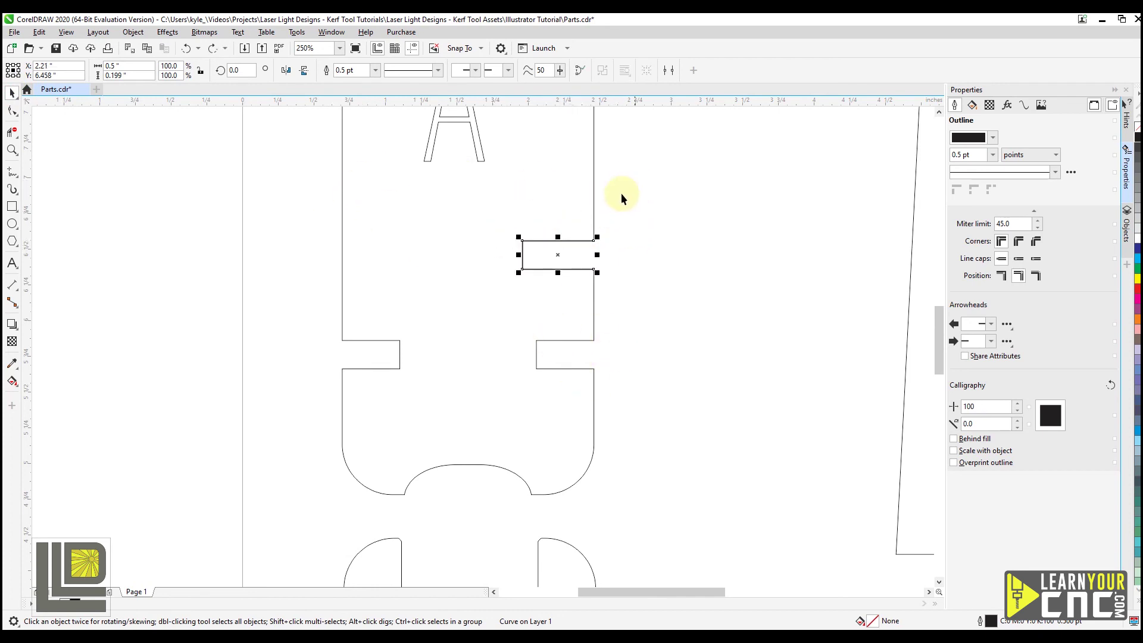
# Combine the upper notch outline with the upright part's outline into one curve
pyautogui.keyDown('shift'); pyautogui.click(593, 186); pyautogui.keyUp('shift')
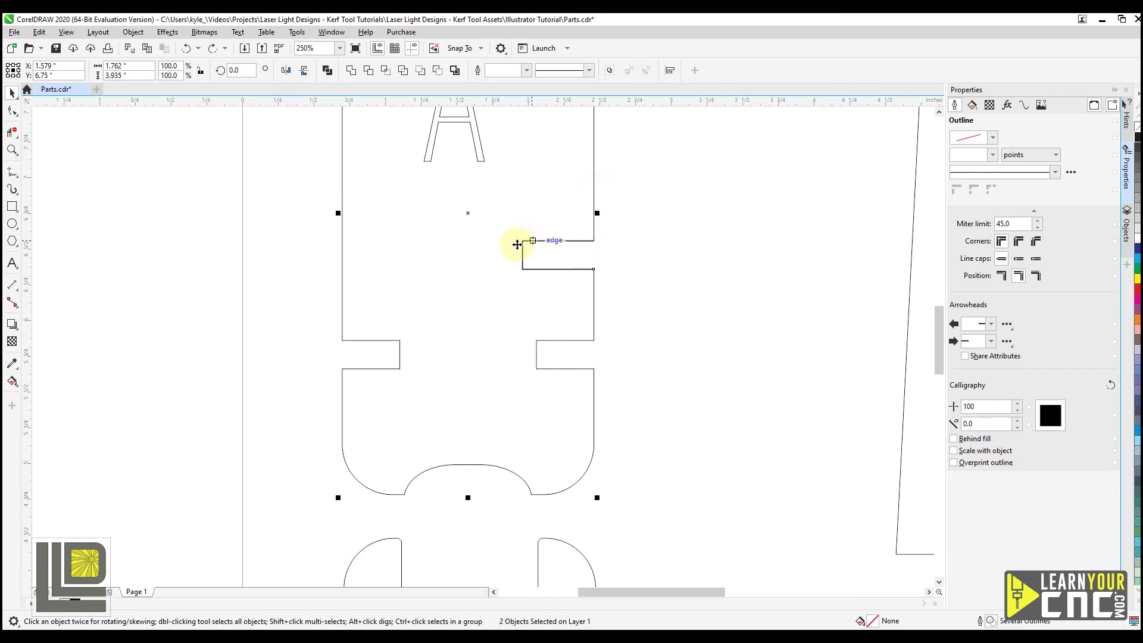
pyautogui.click(133, 31)
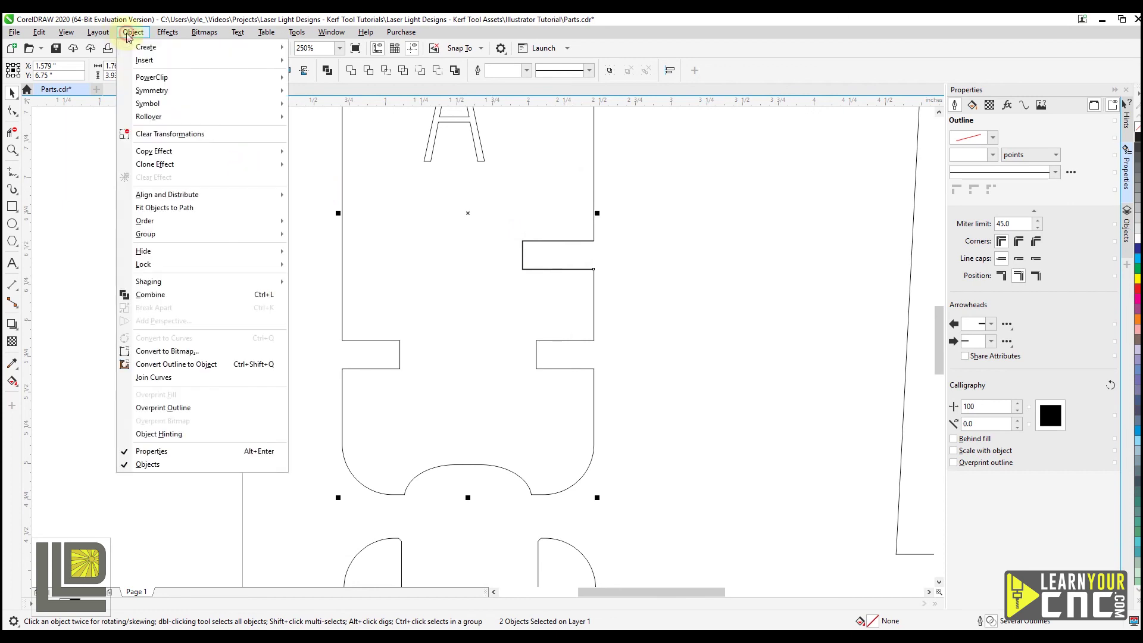
pyautogui.click(153, 295)
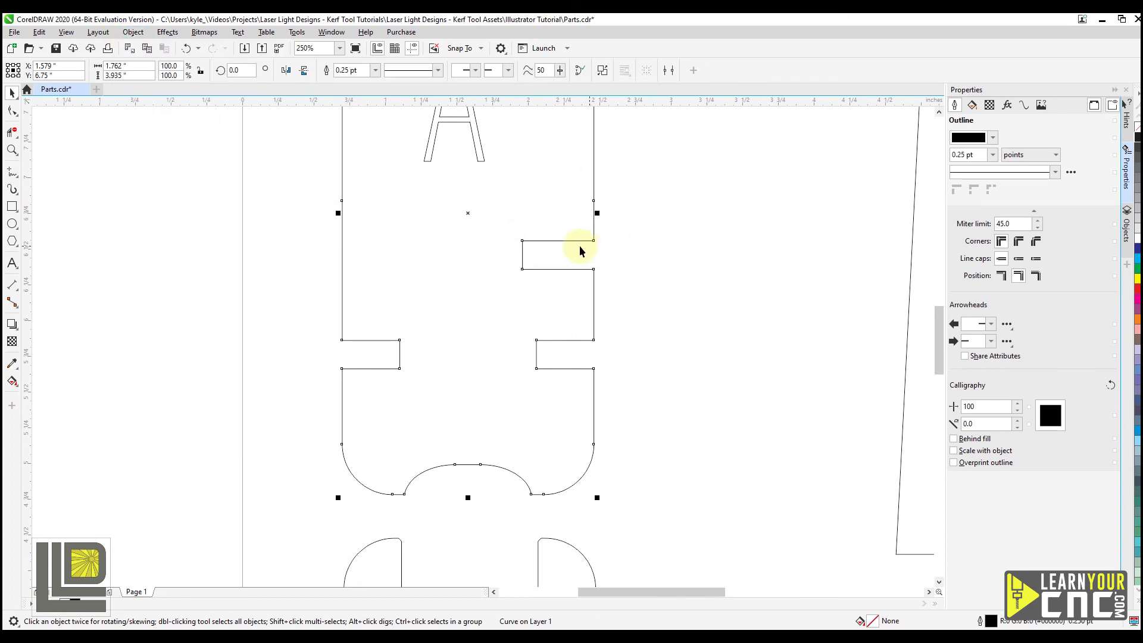
# Join the overlapping end nodes at the upper notch's two open corners to close the part's outline, and deselect it
pyautogui.press('F10')
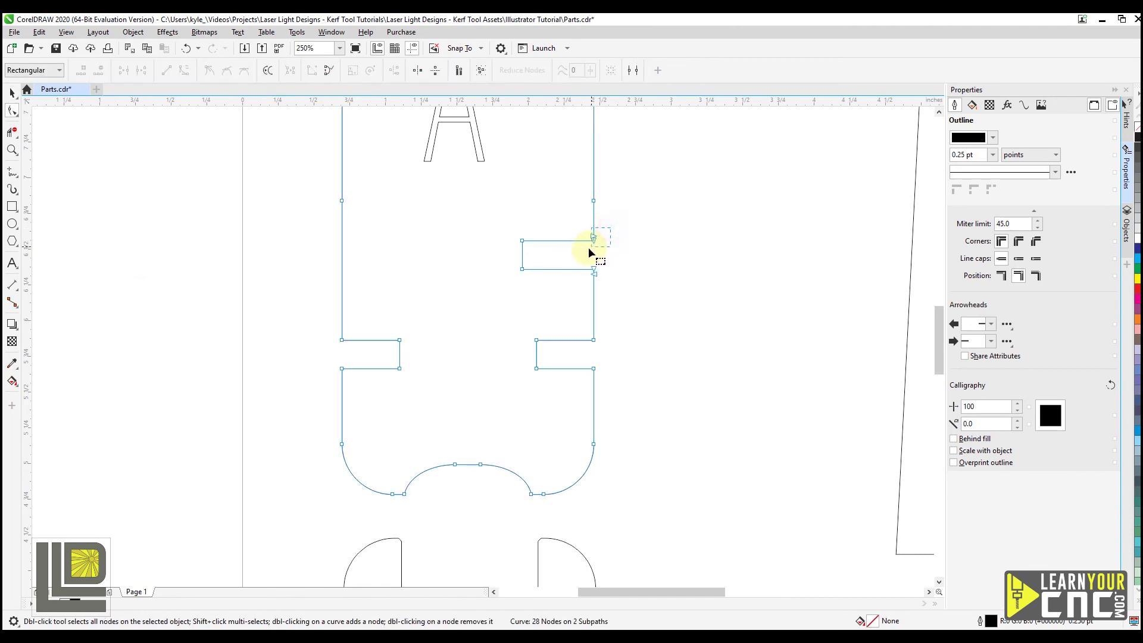
pyautogui.moveTo(588, 249); pyautogui.dragTo(580, 249)
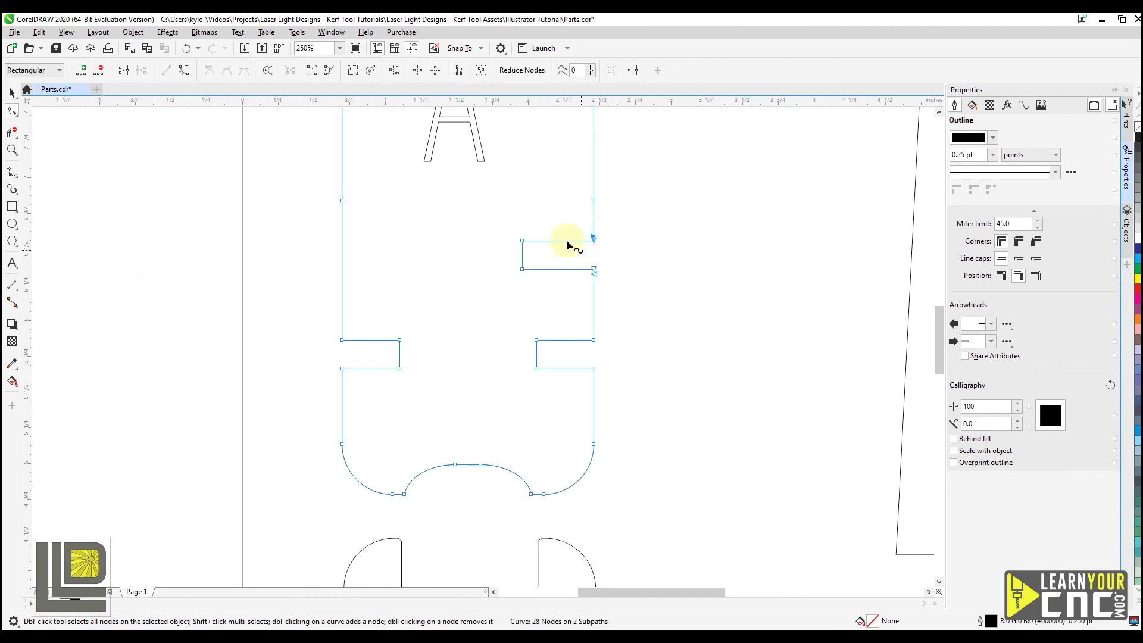
pyautogui.click(123, 71)
pyautogui.moveTo(584, 278); pyautogui.dragTo(584, 278)
pyautogui.click(123, 70)
pyautogui.click(602, 275)
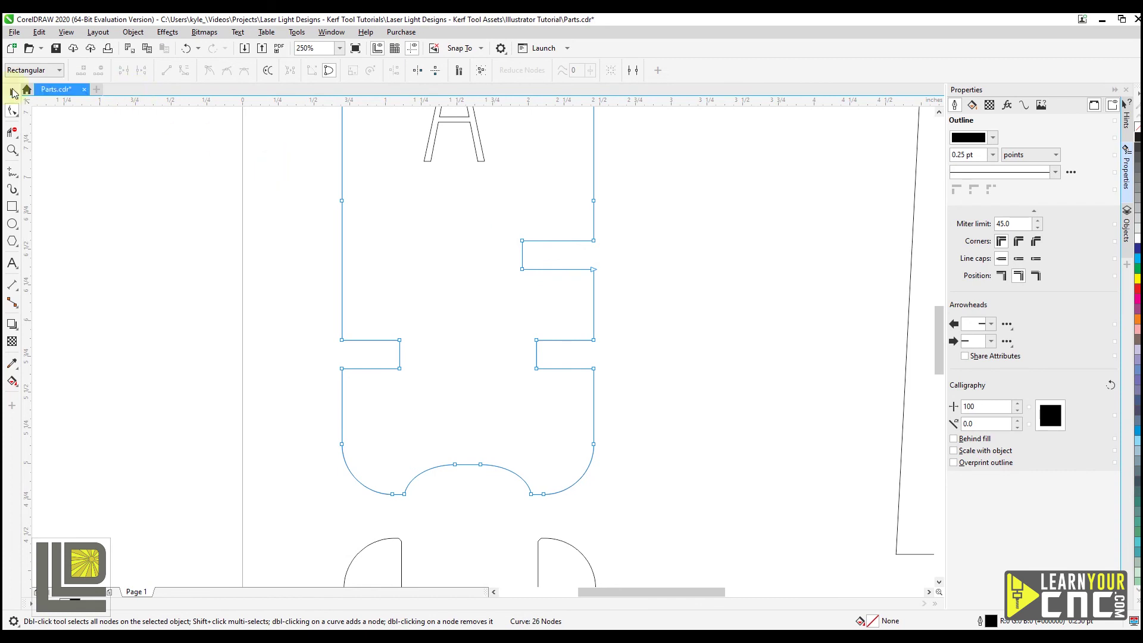
pyautogui.click(12, 94)
pyautogui.click(649, 225)
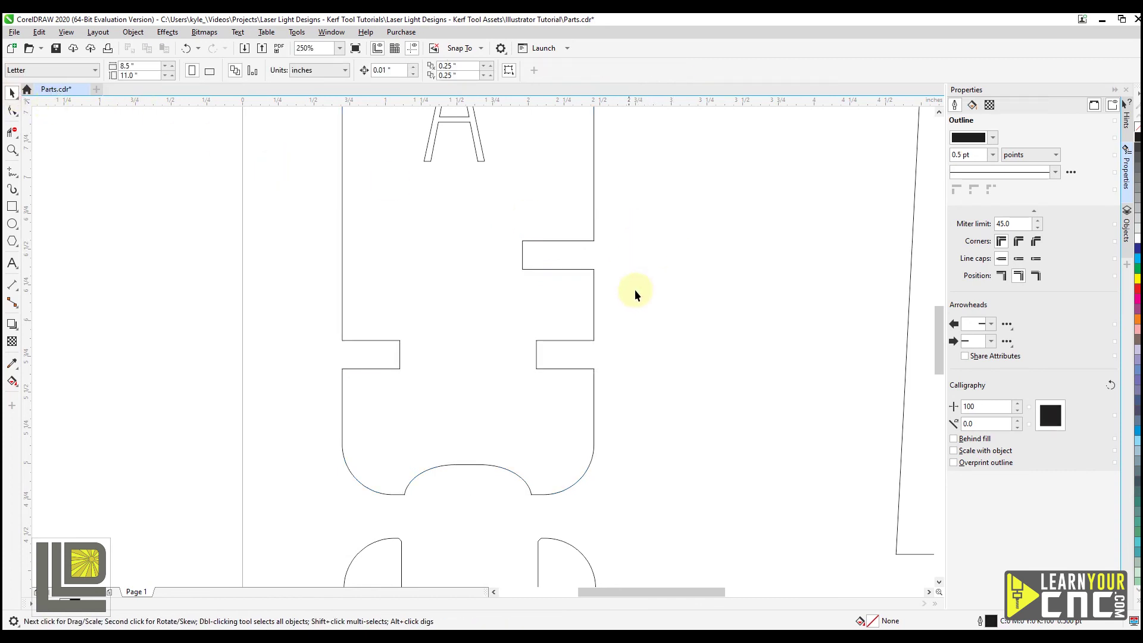